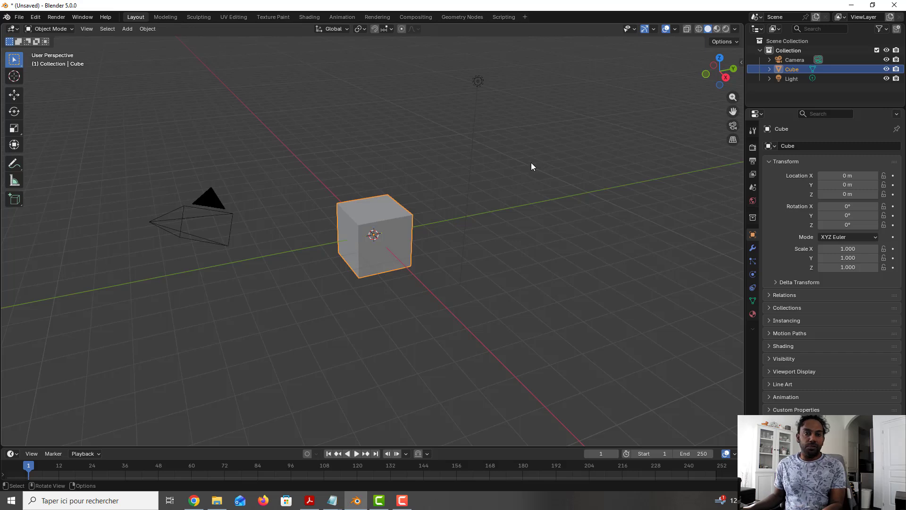
Step: Show the cube's transform values beside the viewport and set the scene's length unit to Centimeters
key(n)
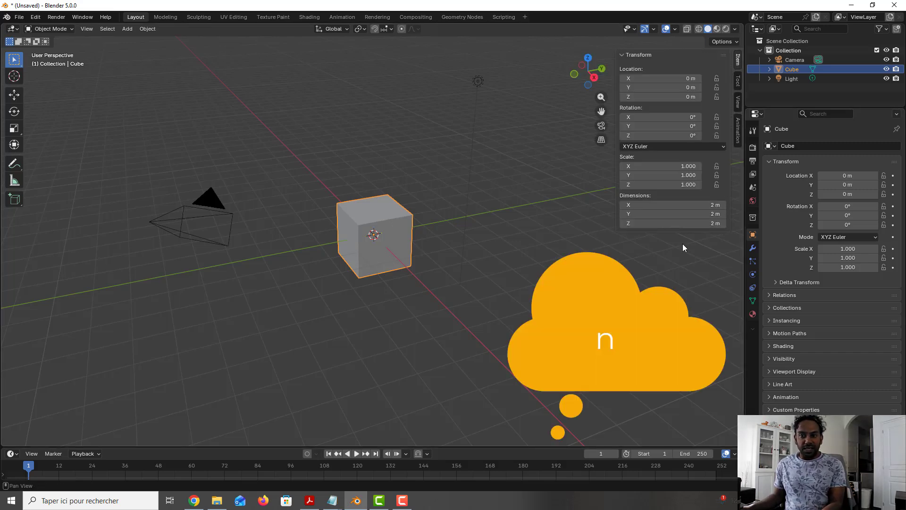
click(754, 186)
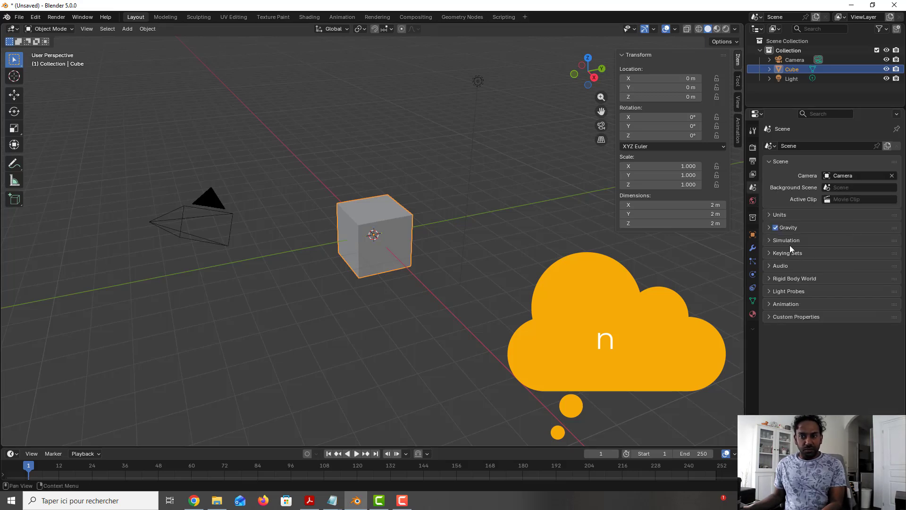
click(784, 215)
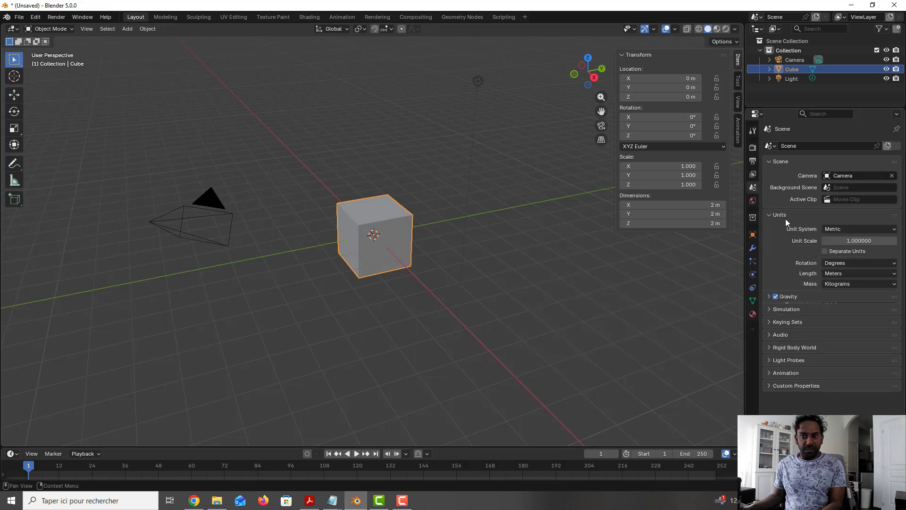
click(872, 273)
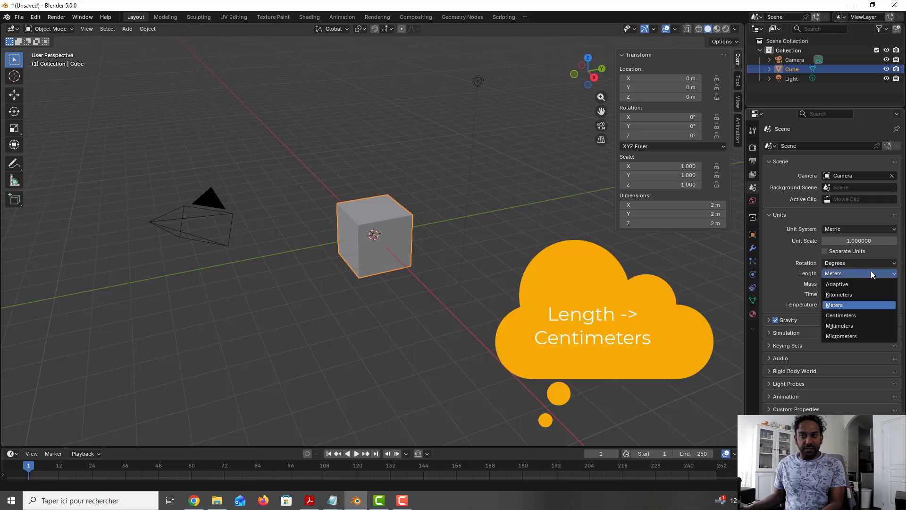
click(853, 317)
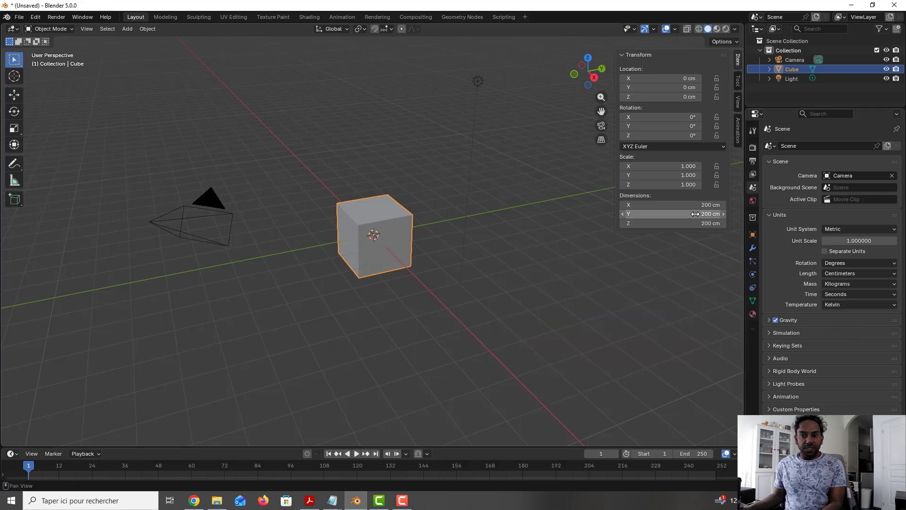
Step: Set the cube's dimensions to 120 cm in X, 53 cm in Y and 4 cm in Z
click(673, 205)
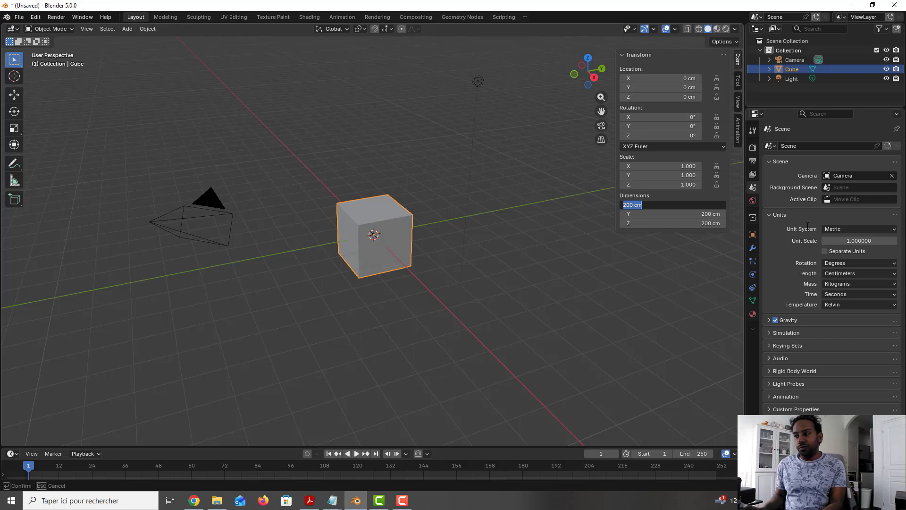
text(120)
key(Return)
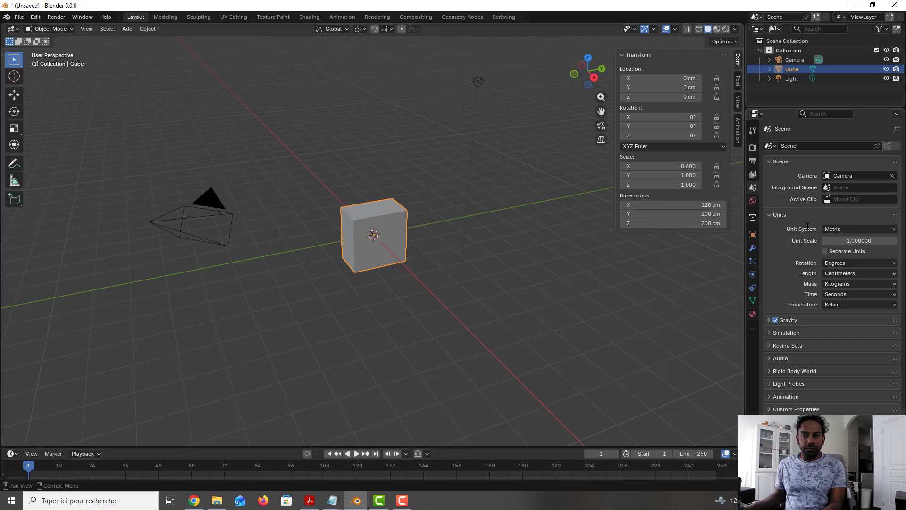
click(714, 214)
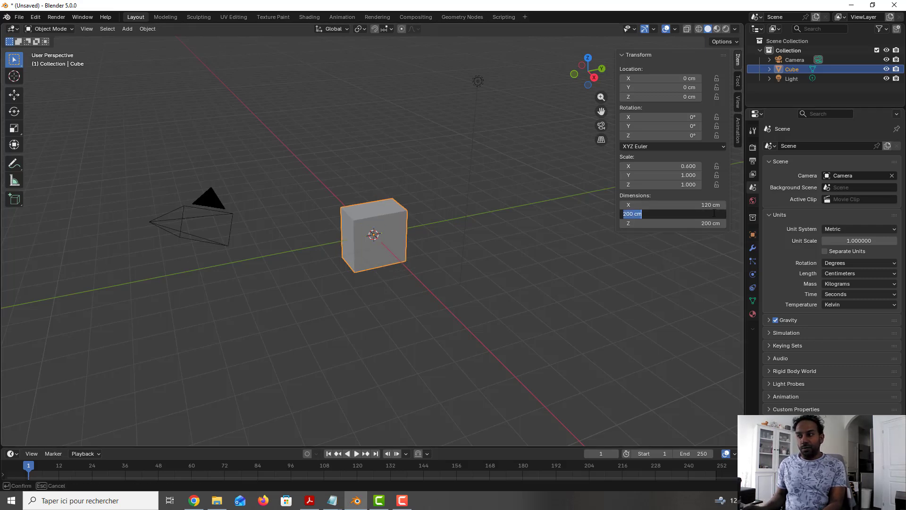
text(53)
key(Return)
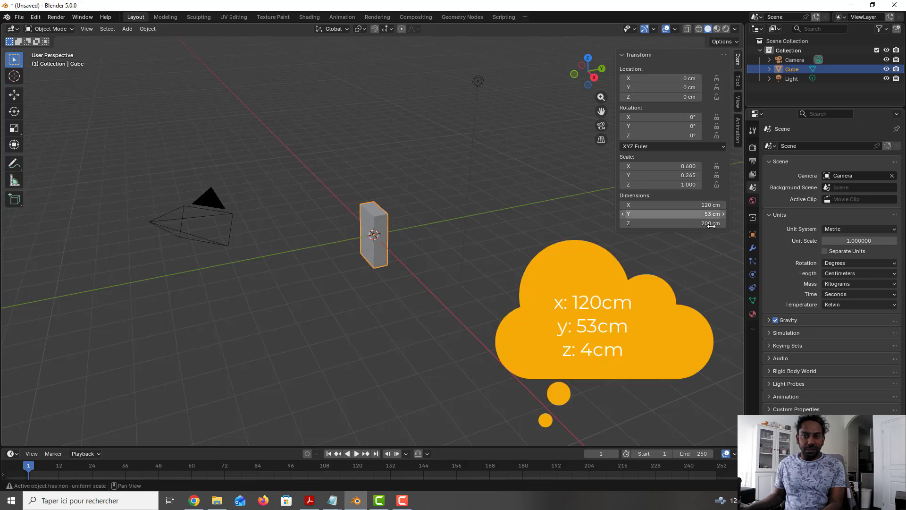
click(709, 223)
text(4)
key(Return)
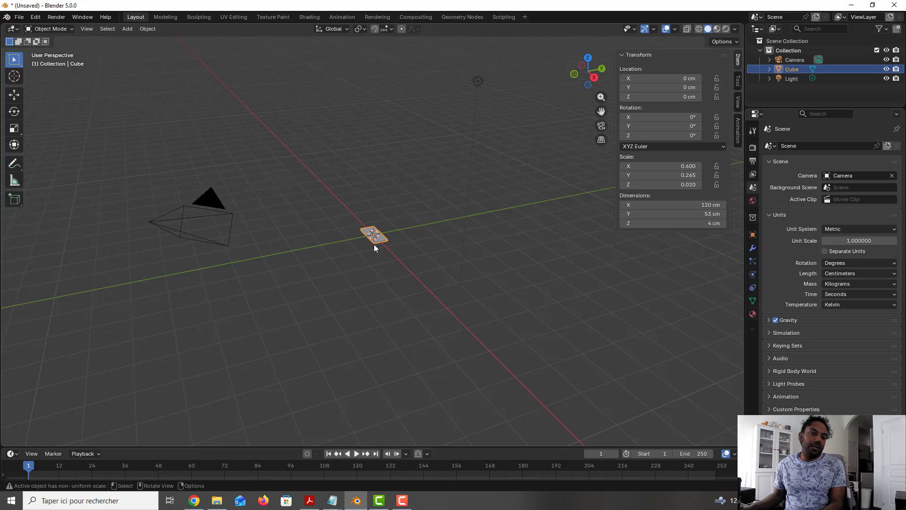
Step: Turn on X-ray and, in Edit Mode from the top view, scale the slab's negative-X end vertices by 0.6 along Y
scroll(372, 234, up, 2)
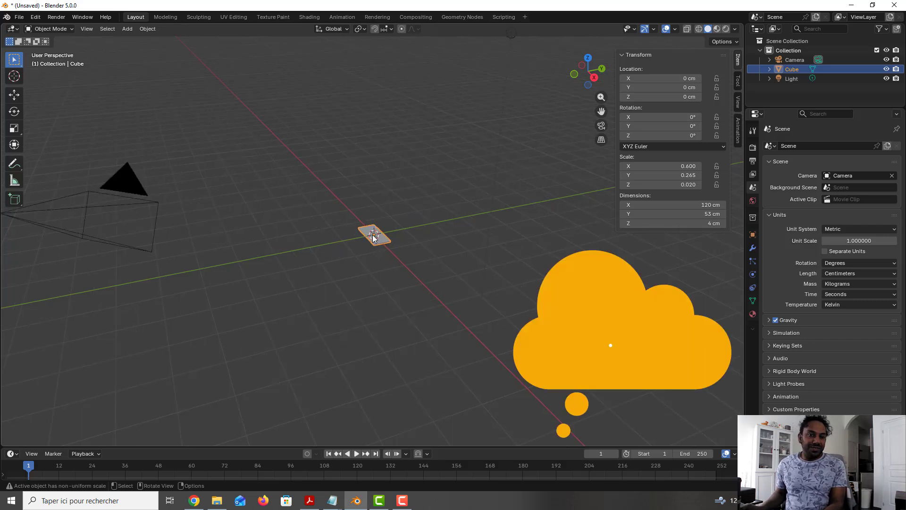
scroll(373, 234, up, 10)
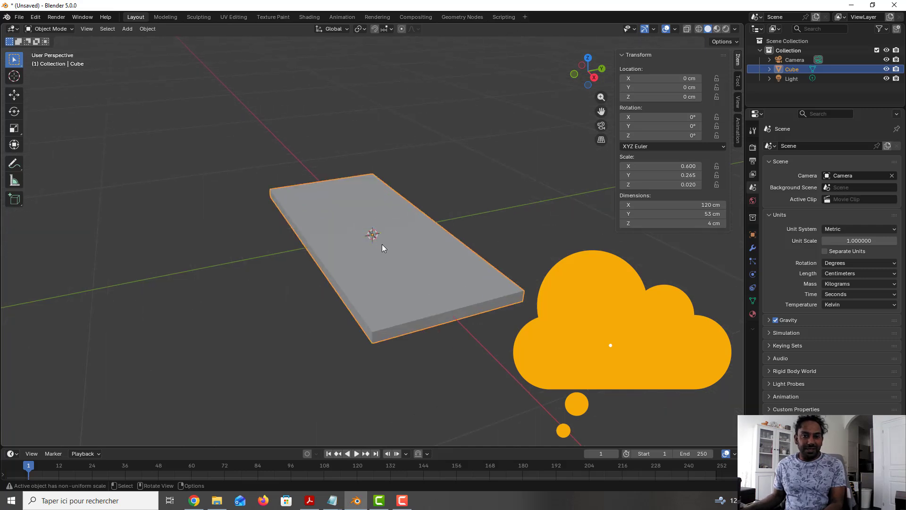
click(688, 29)
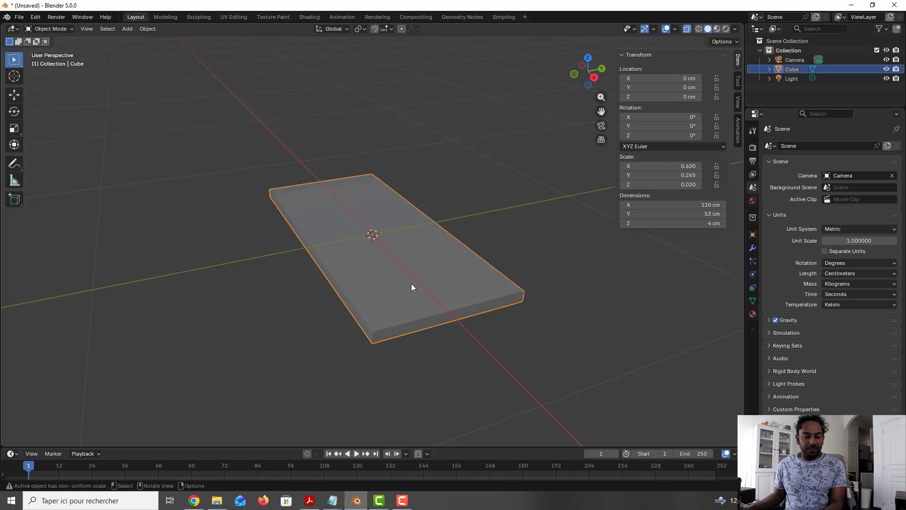
middle_drag(415, 302, 420, 301)
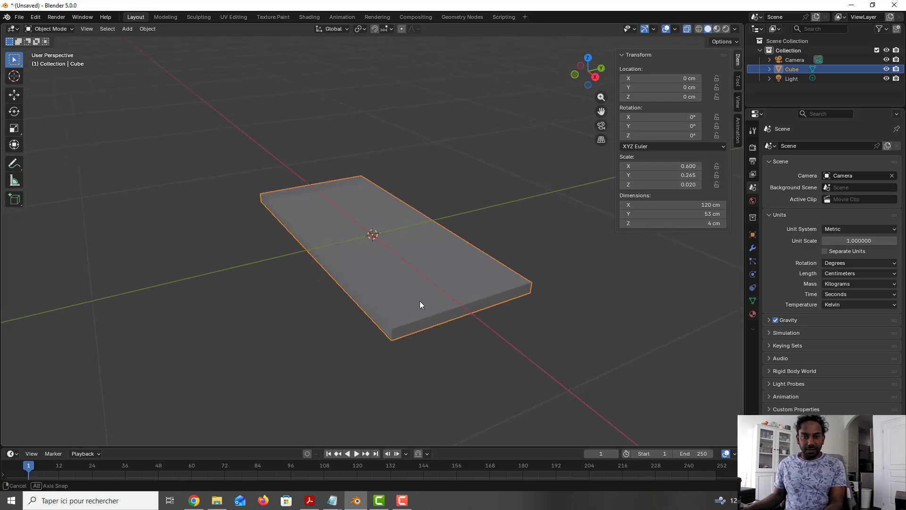
key(KP_7)
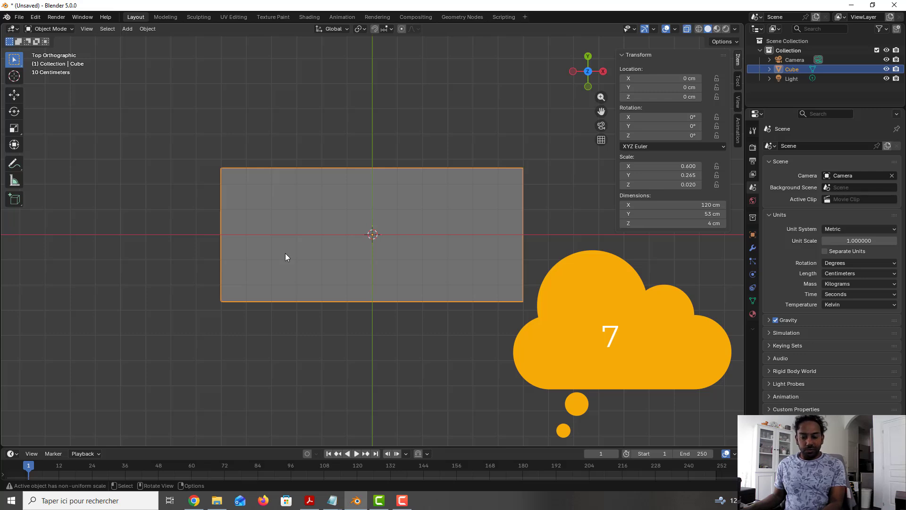
key(Tab)
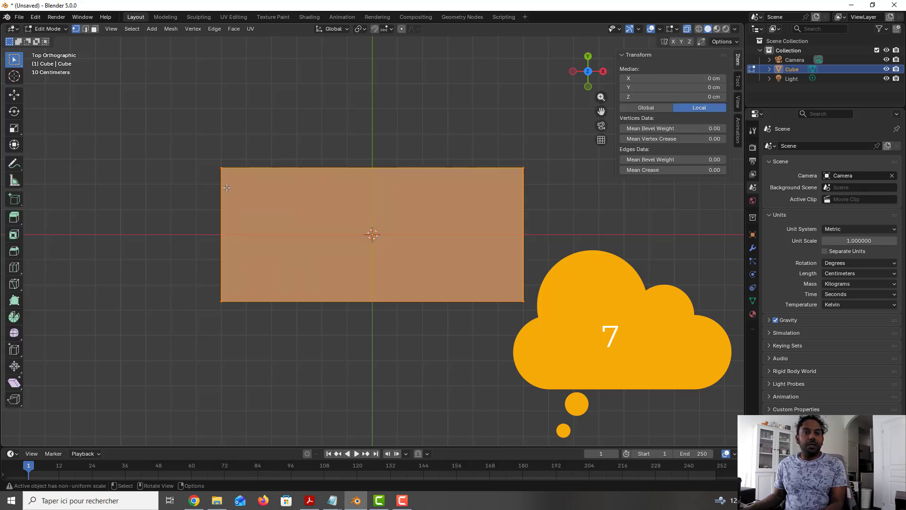
drag(214, 161, 246, 355)
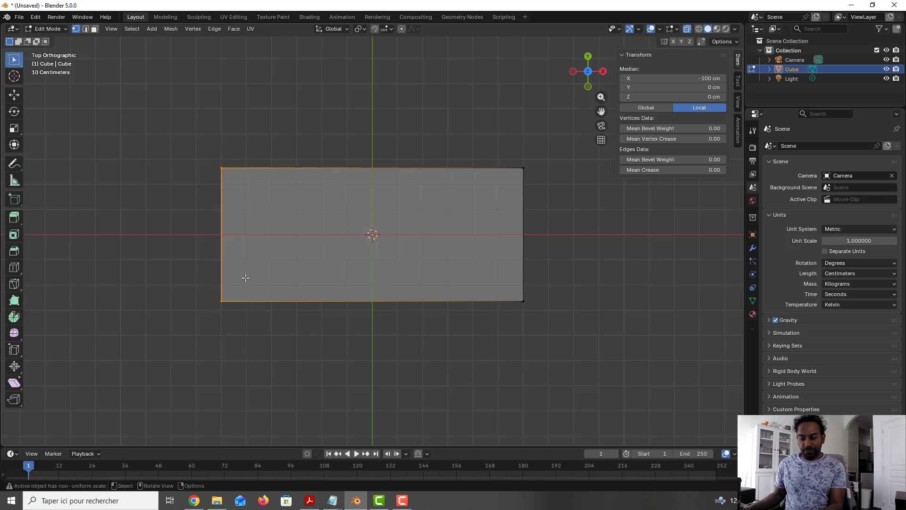
key(s)
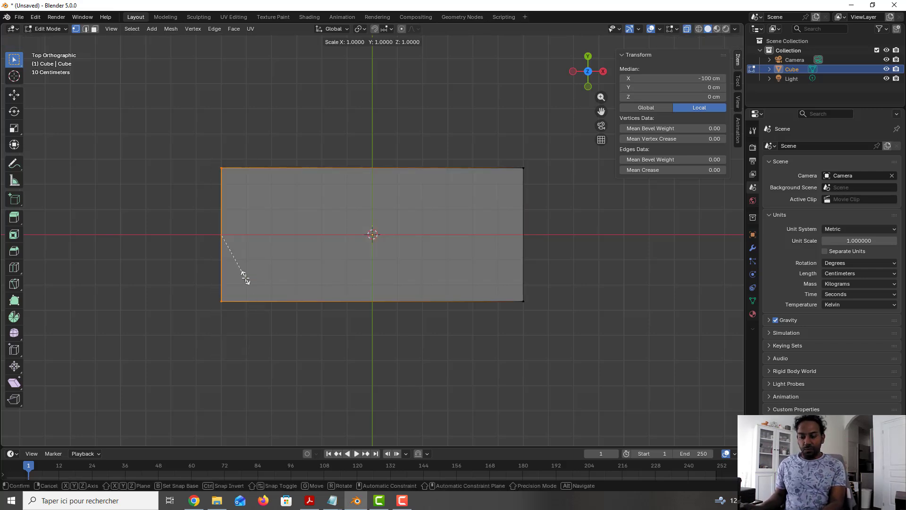
text(y0.6)
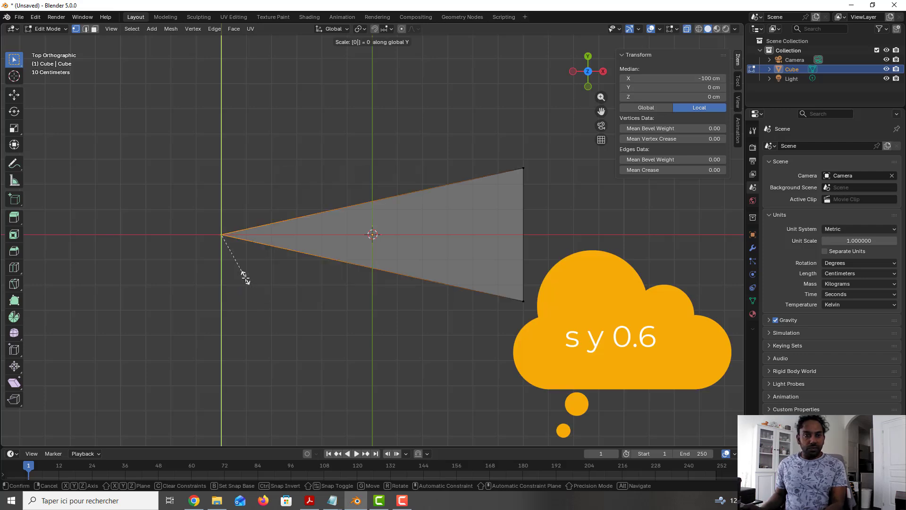
key(Return)
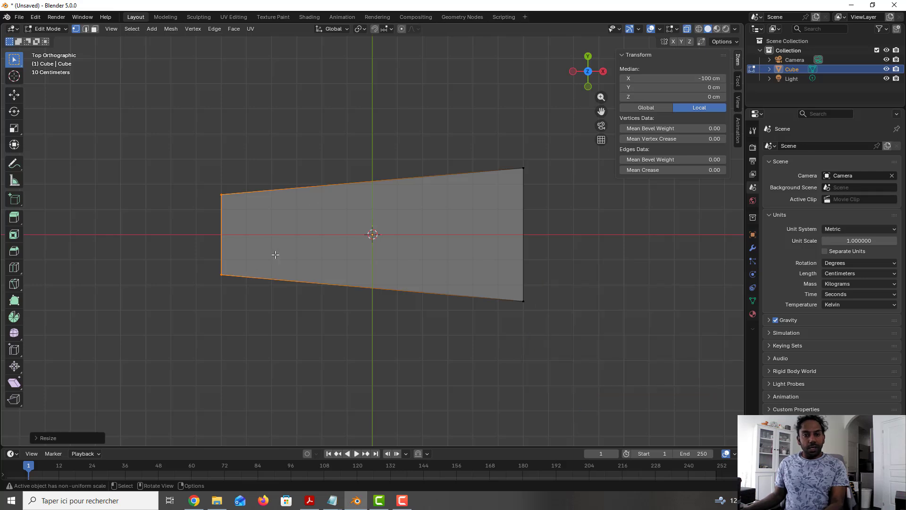
Step: Add a cylinder with 24 vertices and a 13 cm radius to the slab's mesh
click(155, 29)
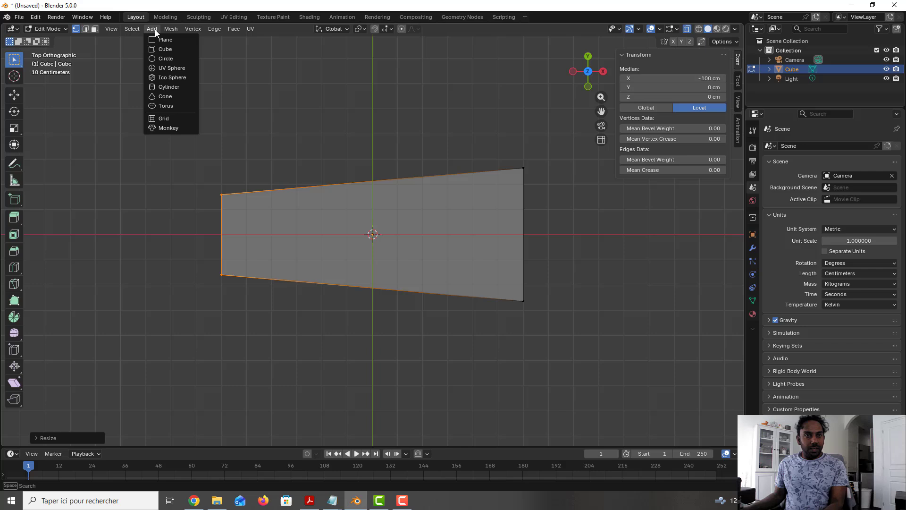
click(173, 91)
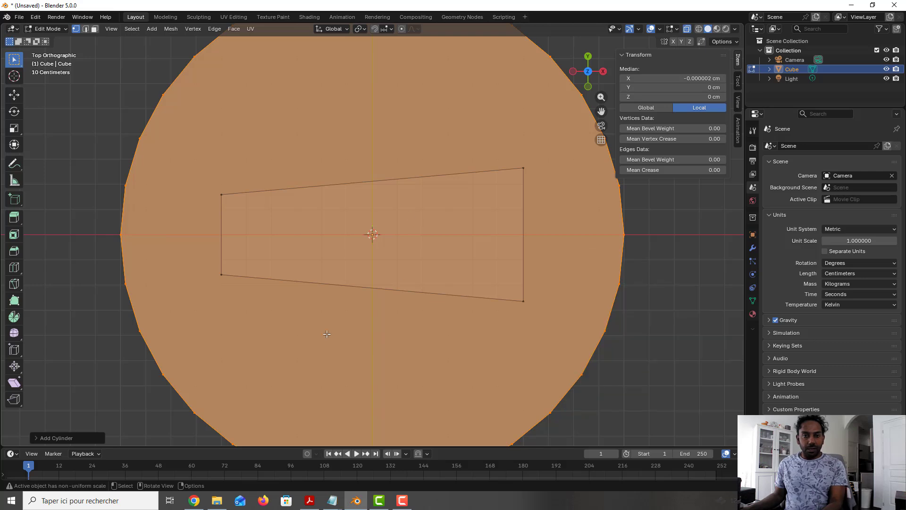
click(38, 438)
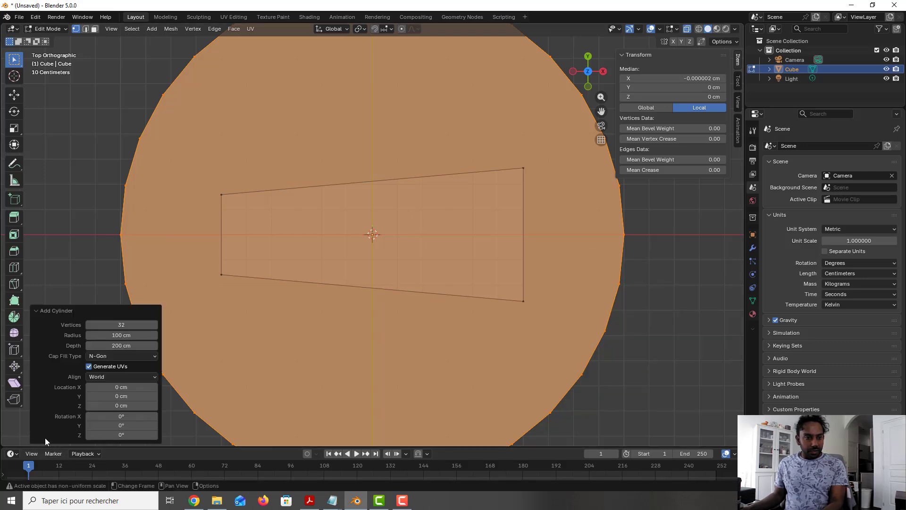
click(130, 326)
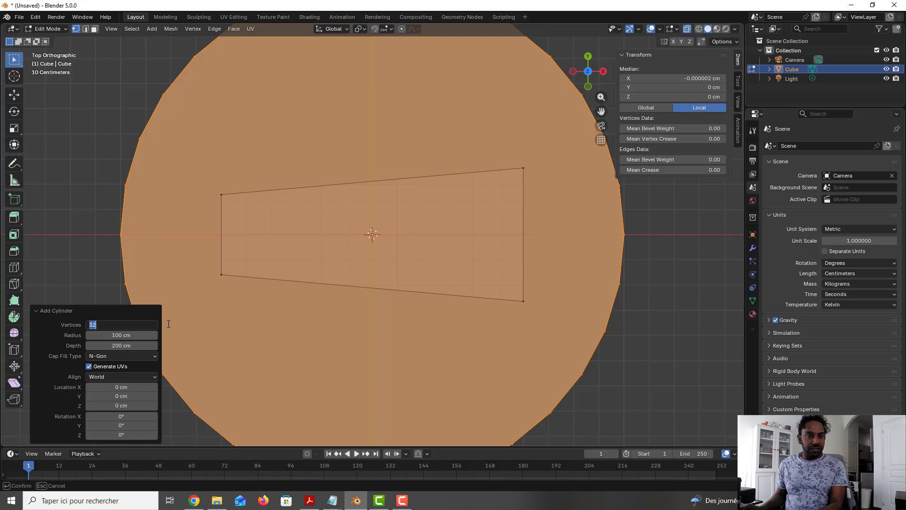
text(24)
key(Return)
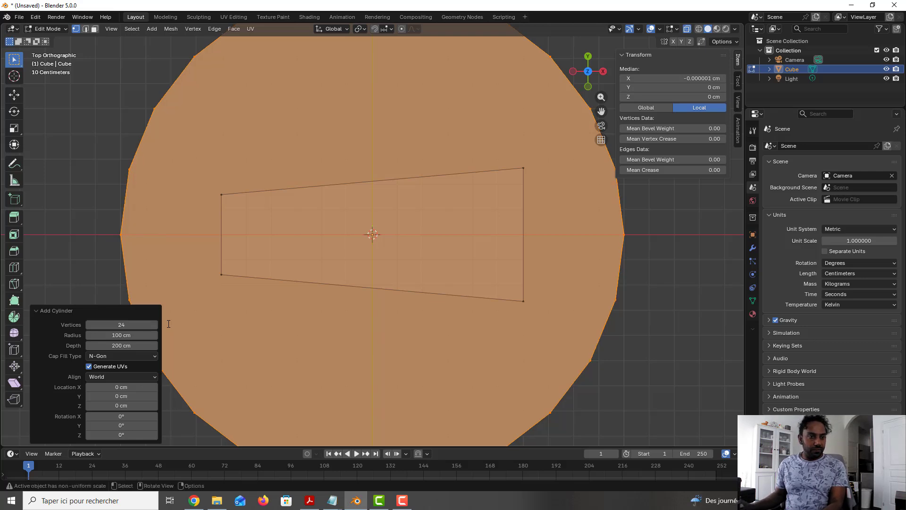
click(141, 335)
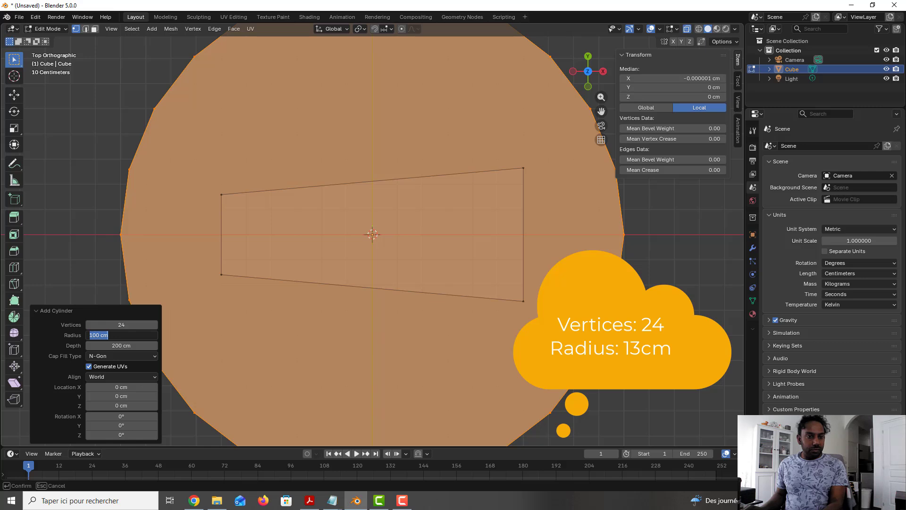
text(13)
key(Return)
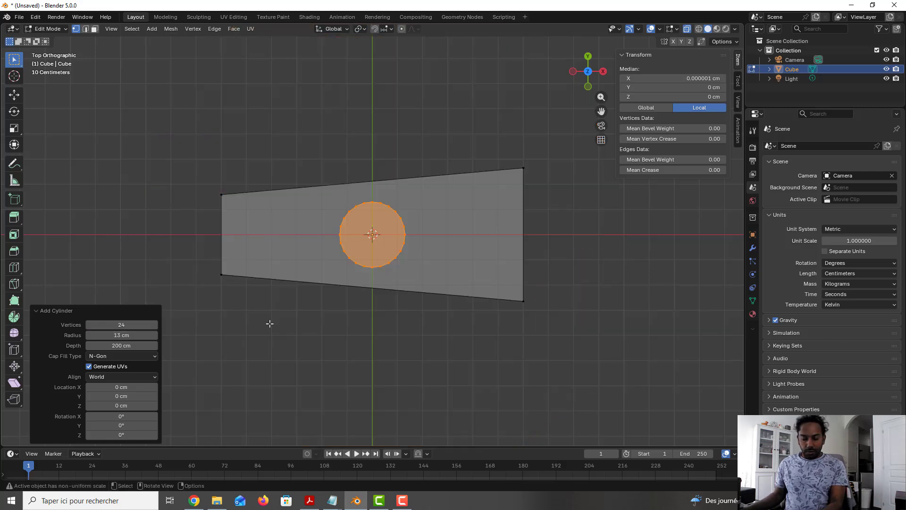
Step: Move the cylinder about 42 cm along negative X, towards the slab's narrow end
scroll(388, 245, up, 1)
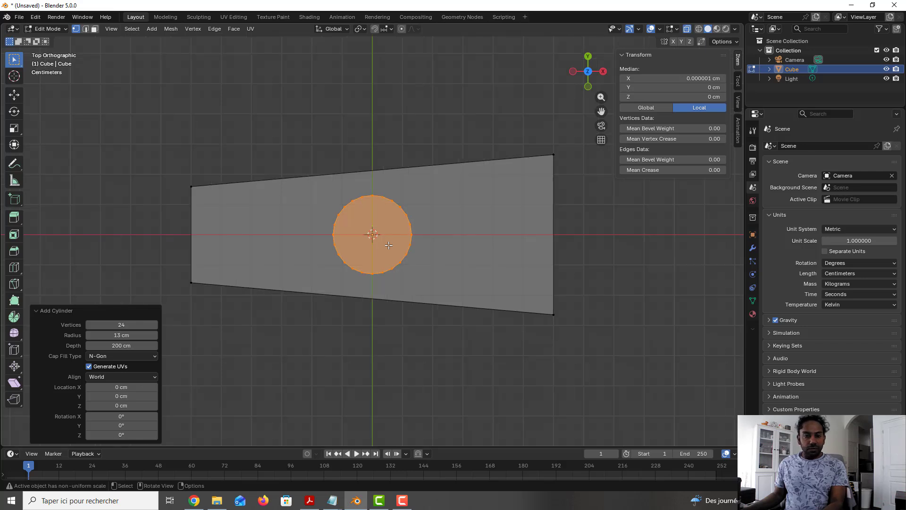
key(g)
key(x)
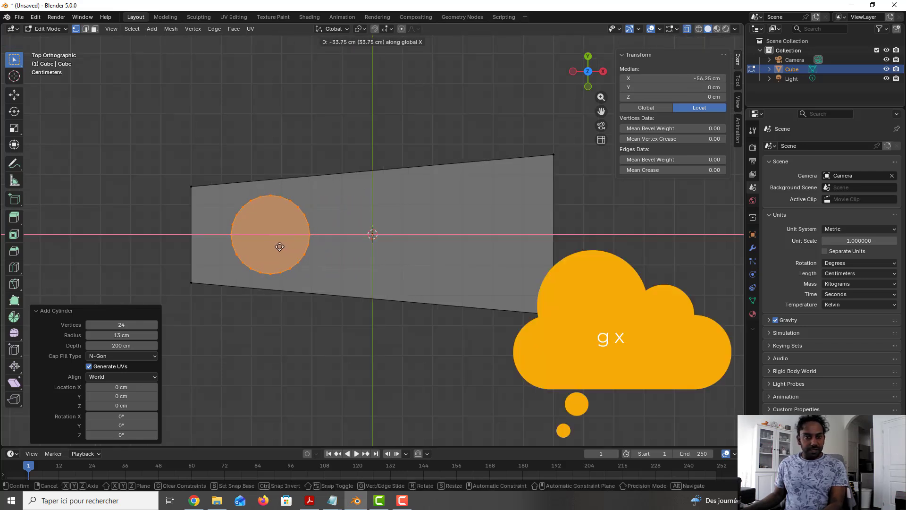
click(261, 248)
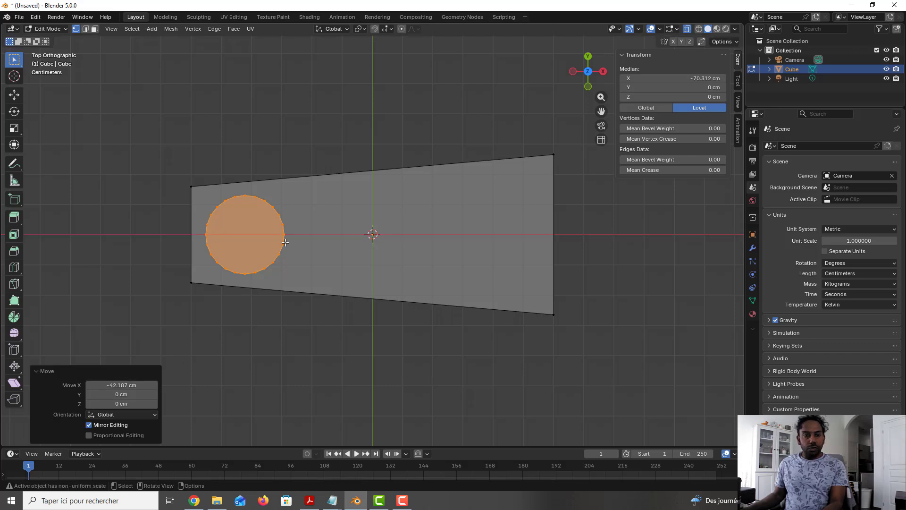
Step: Scale the cylinder uniformly by 1.1 near the slab's narrow end
key(s)
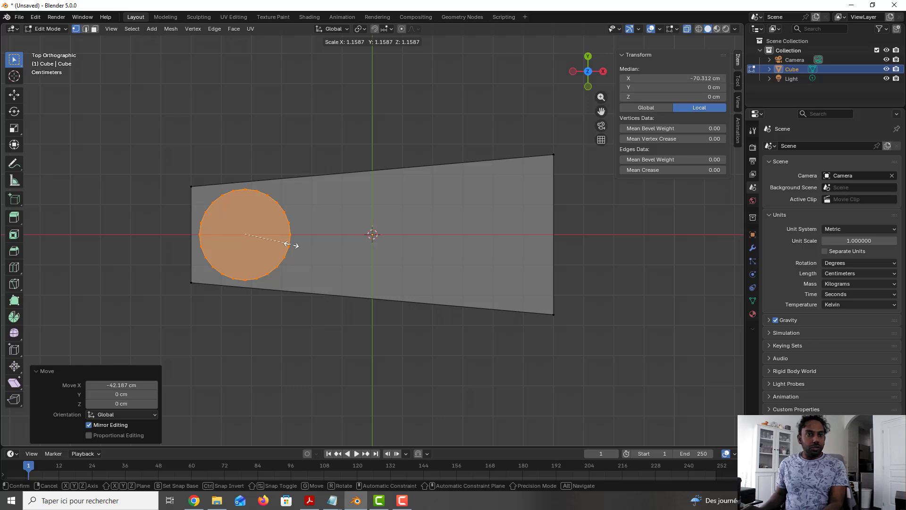
text(1.1)
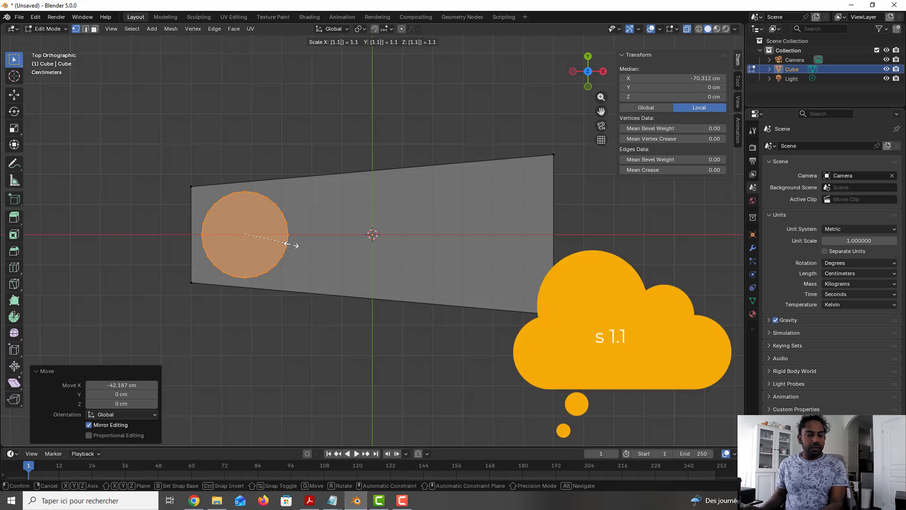
key(Return)
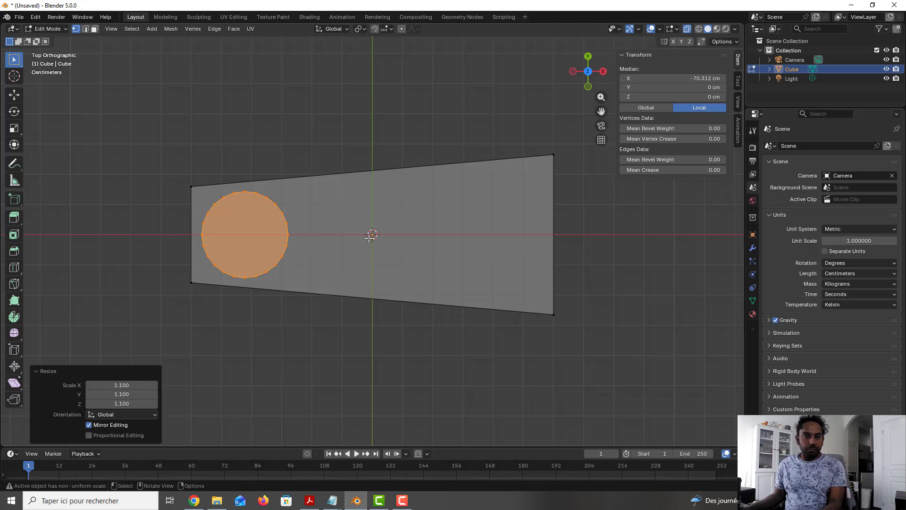
scroll(504, 236, down, 1)
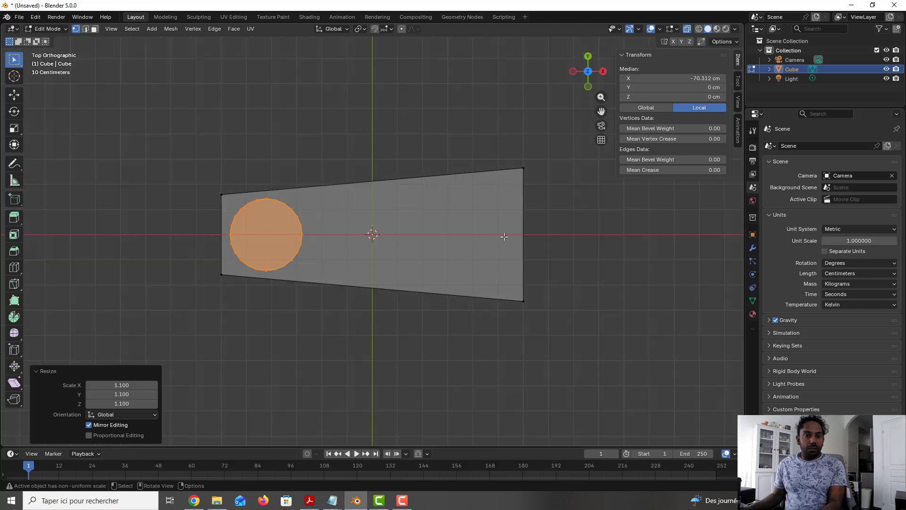
scroll(504, 236, up, 1)
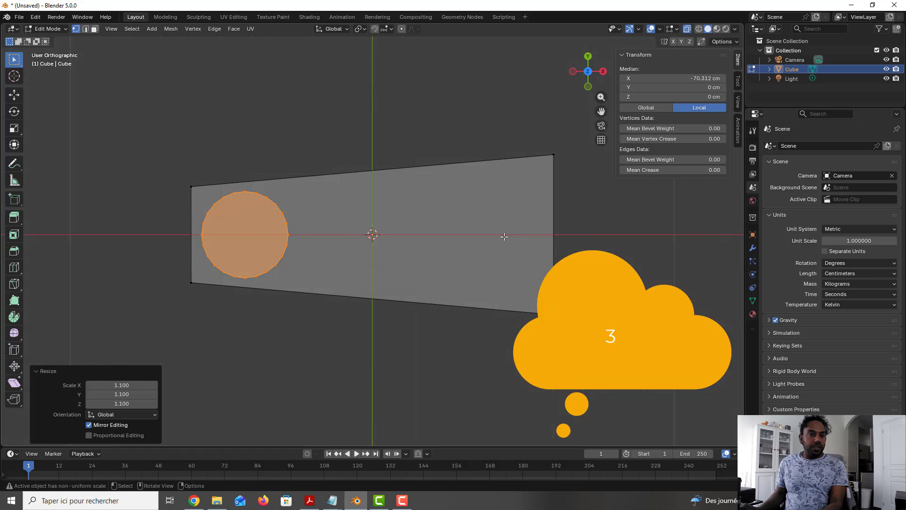
Step: From the right view, shorten the cylinder to about 38.7 cm tall by scaling it along Z by 0.266 and again by 0.662
key(KP_3)
scroll(427, 207, down, 3)
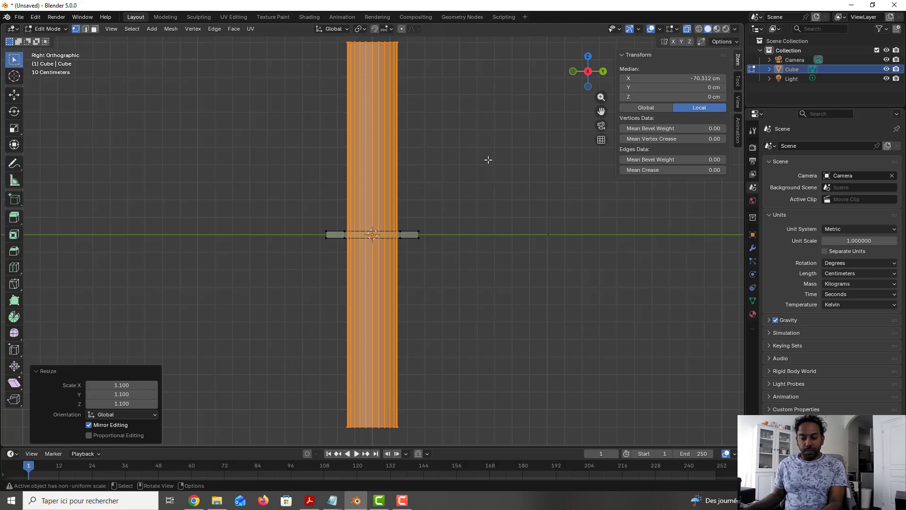
key(s)
key(z)
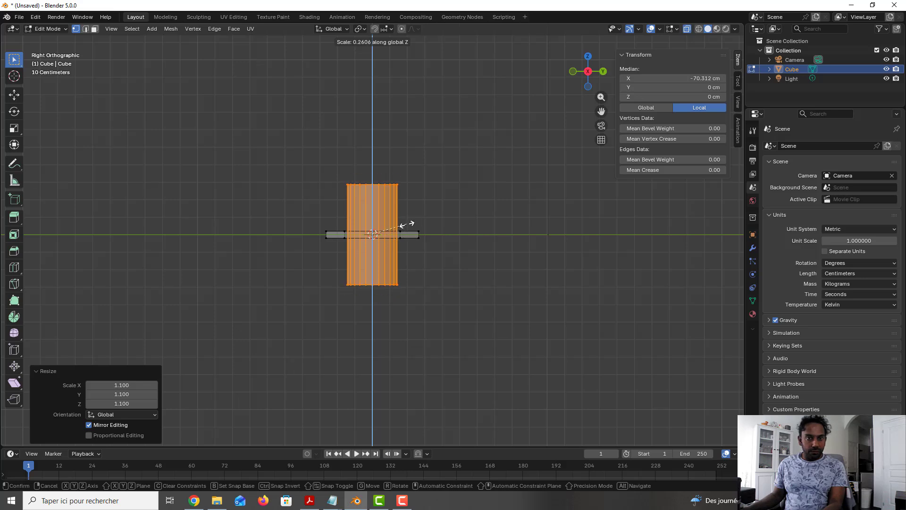
click(409, 221)
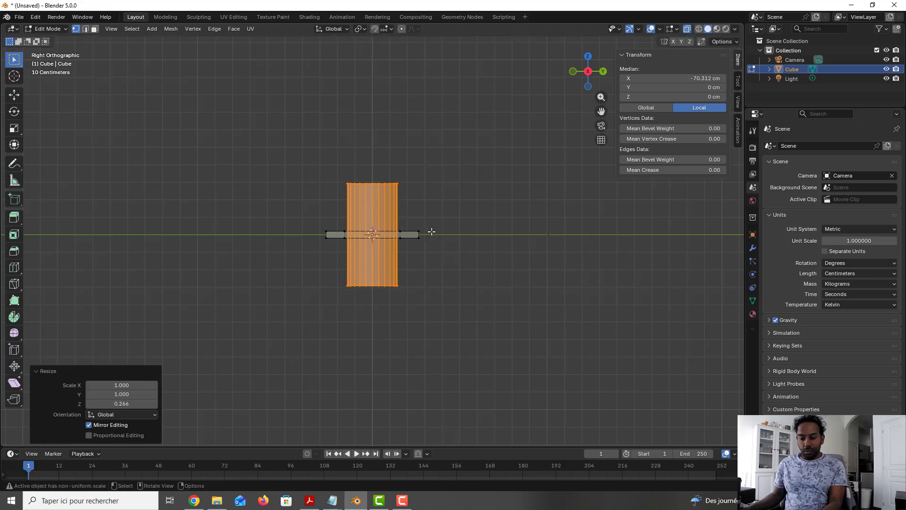
key(s)
key(z)
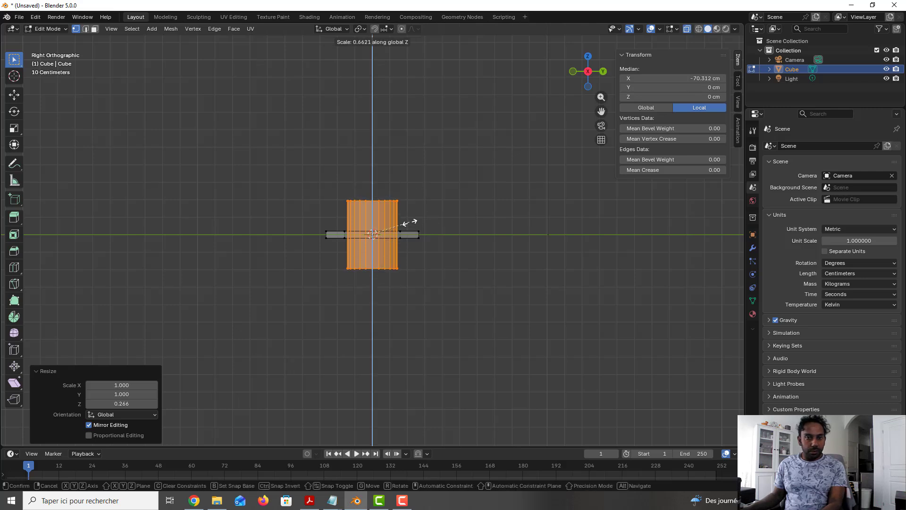
click(408, 222)
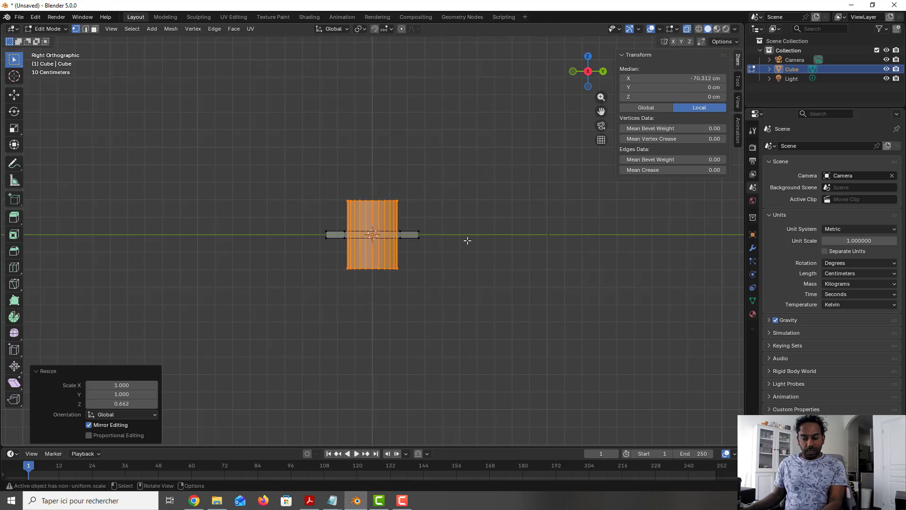
key(Tab)
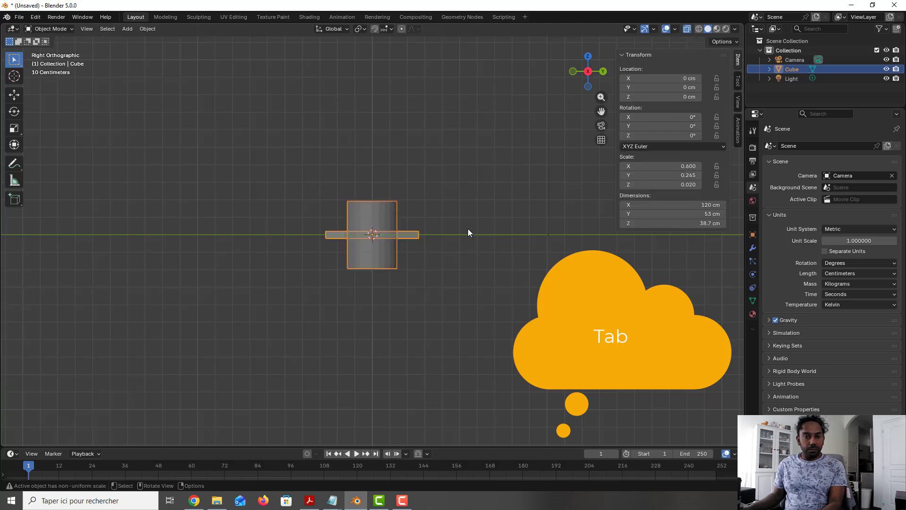
Step: In Edit Mode from the top view, snap the 3D cursor to the centre of the selected cylinder
middle_drag(468, 233, 500, 251)
key(KP_7)
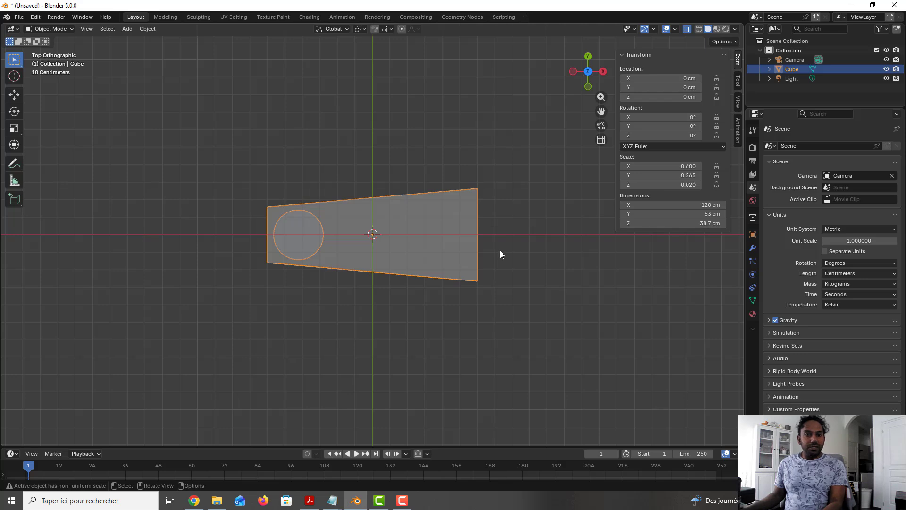
scroll(317, 263, up, 3)
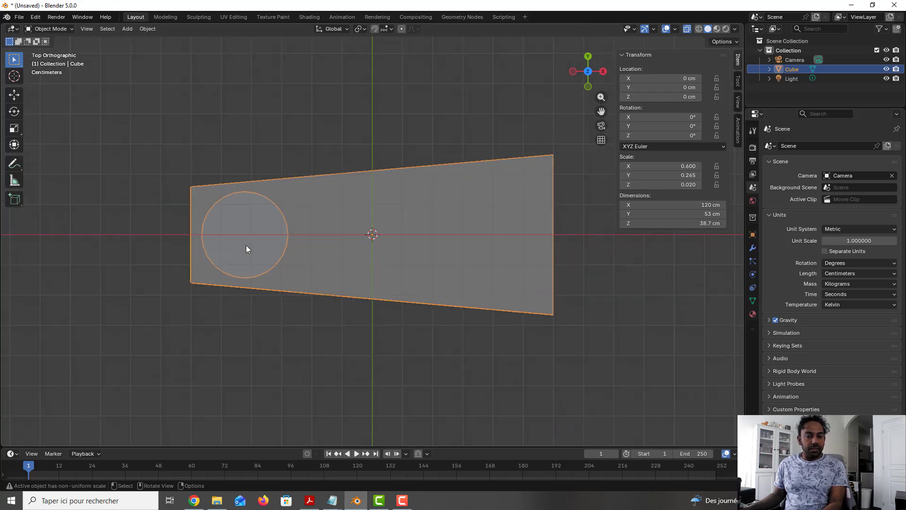
key(Tab)
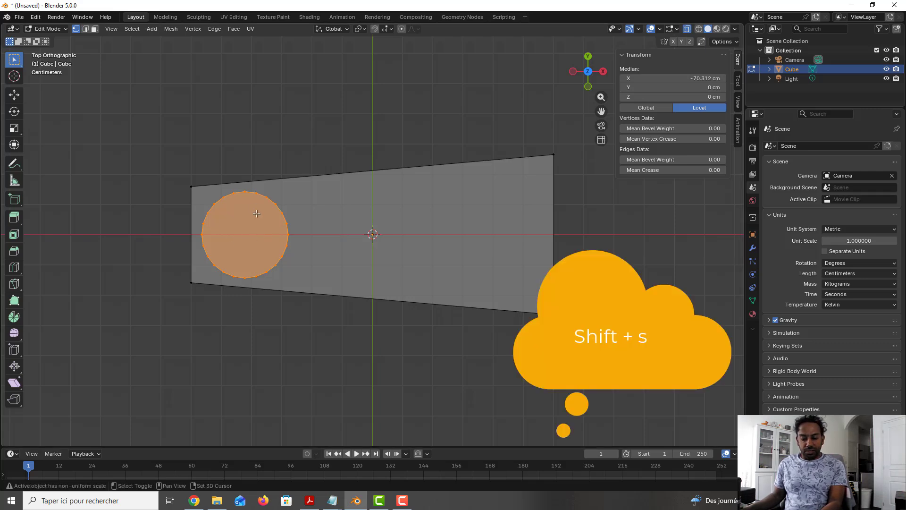
key(shift+s)
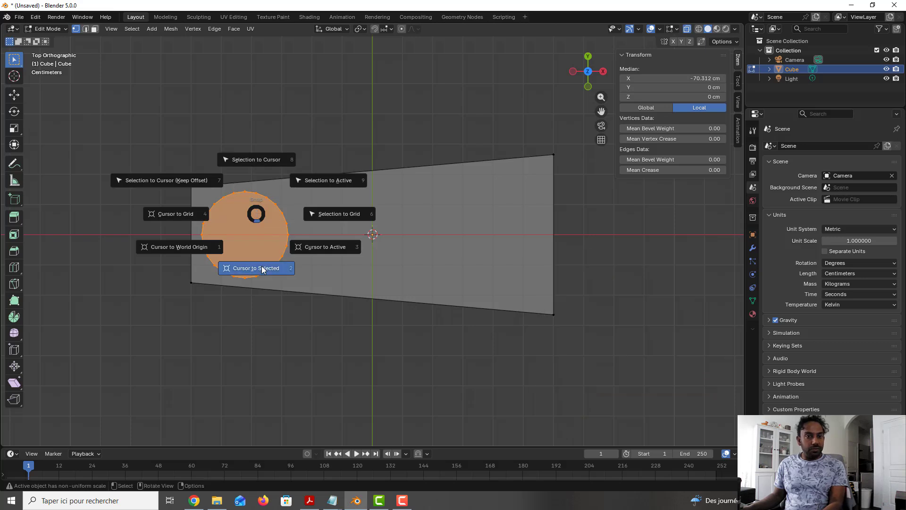
click(262, 268)
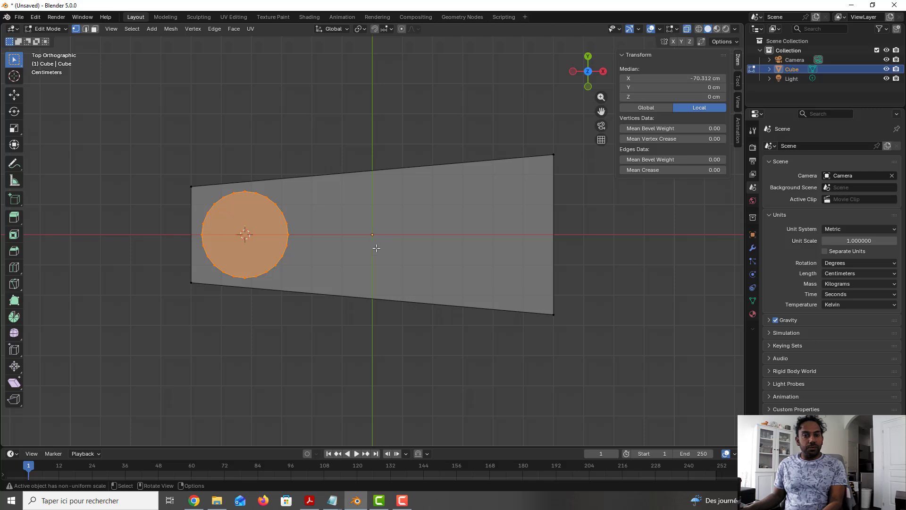
Step: Return to Object Mode and set the slab object's origin to the 3D cursor at the cylinder's centre
key(Tab)
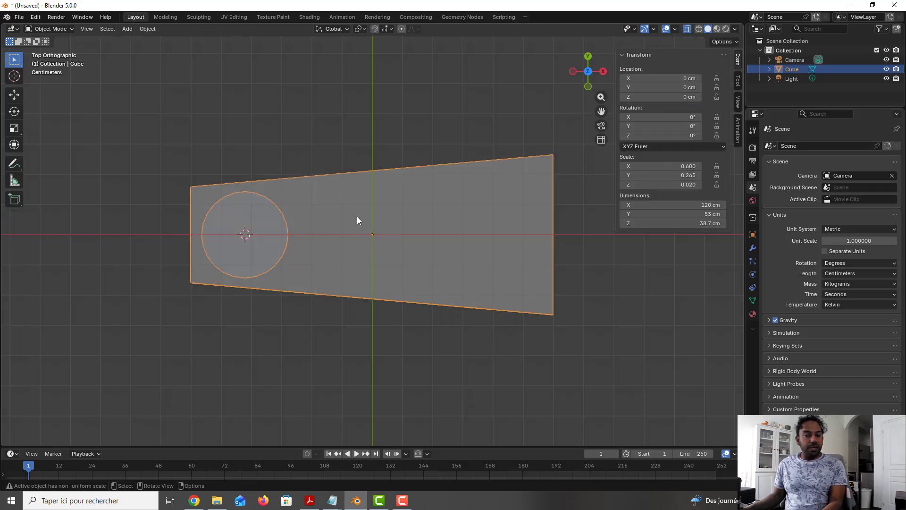
click(143, 28)
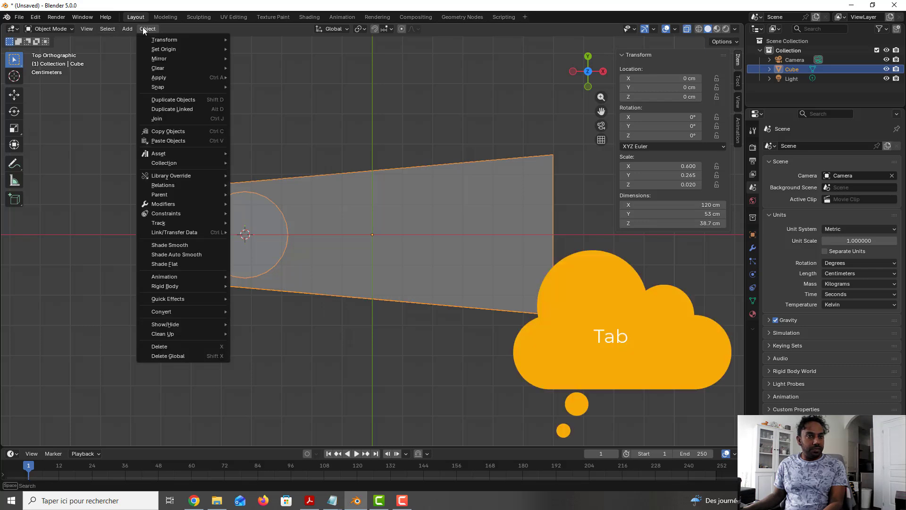
mouse_move(178, 47)
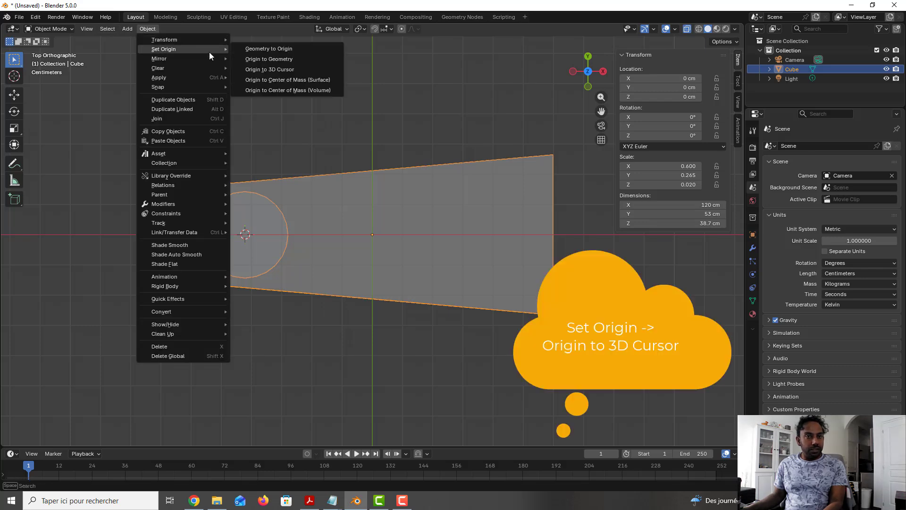
click(259, 72)
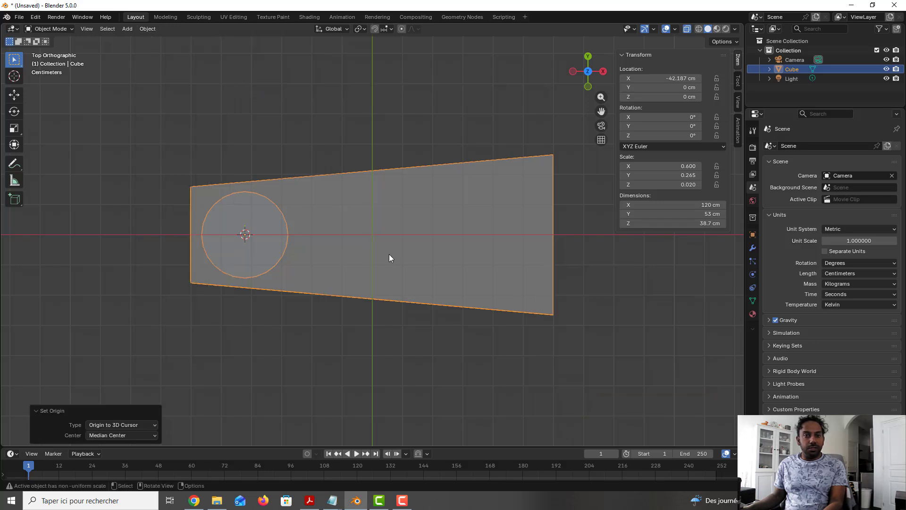
Step: Rename the Cube object, which holds the slab and cylinder, as Step
middle_drag(389, 254, 379, 185)
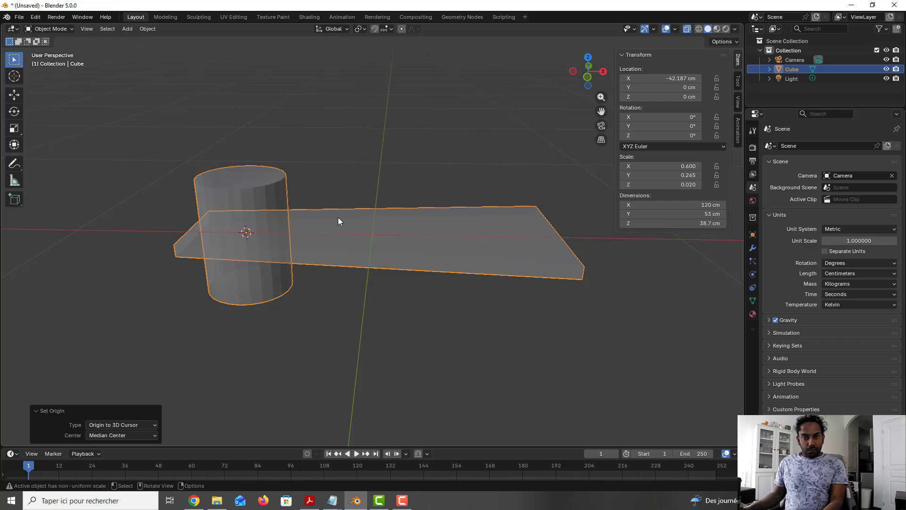
scroll(338, 217, down, 1)
double_click(796, 68)
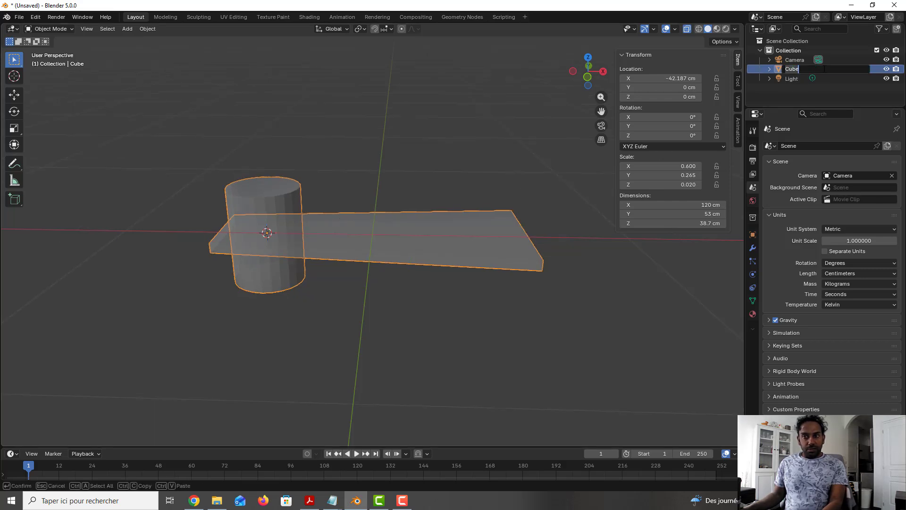
text(Step)
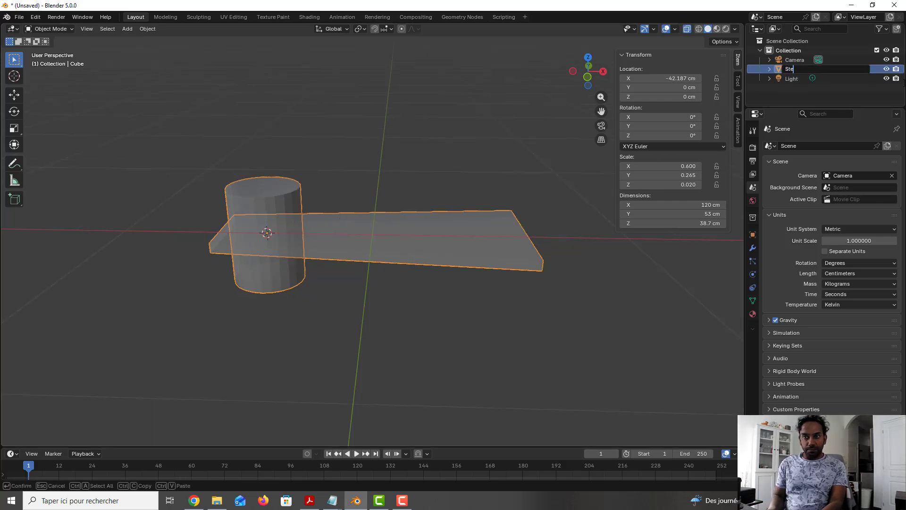
key(Return)
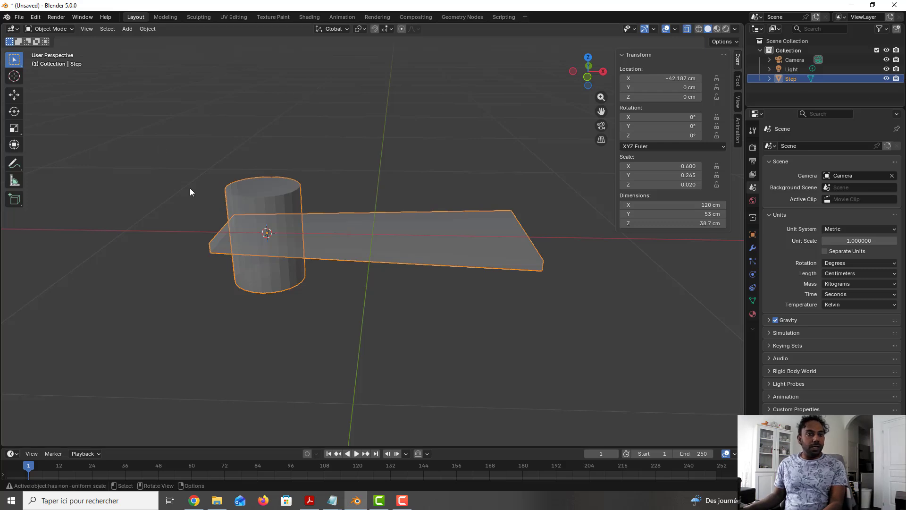
Step: Add a Plain Axes empty at the 3D cursor in the cylinder's centre
click(127, 28)
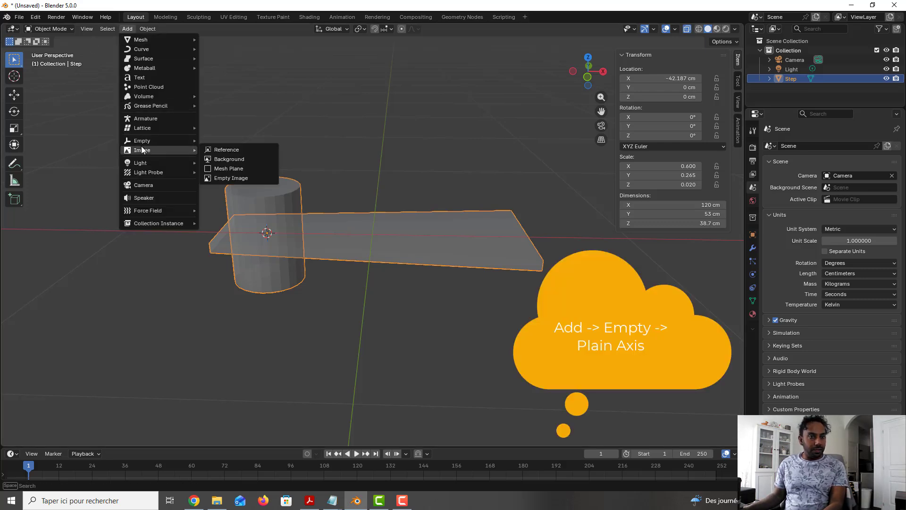
mouse_move(139, 140)
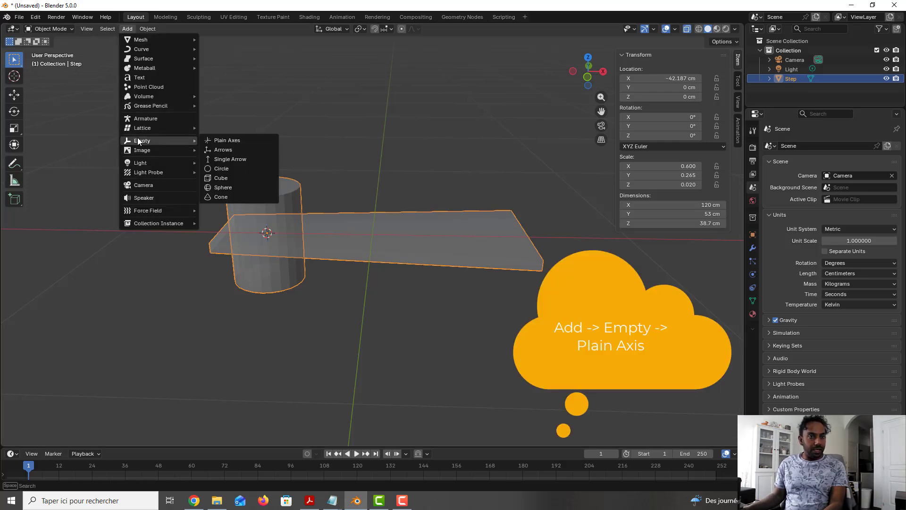
click(227, 141)
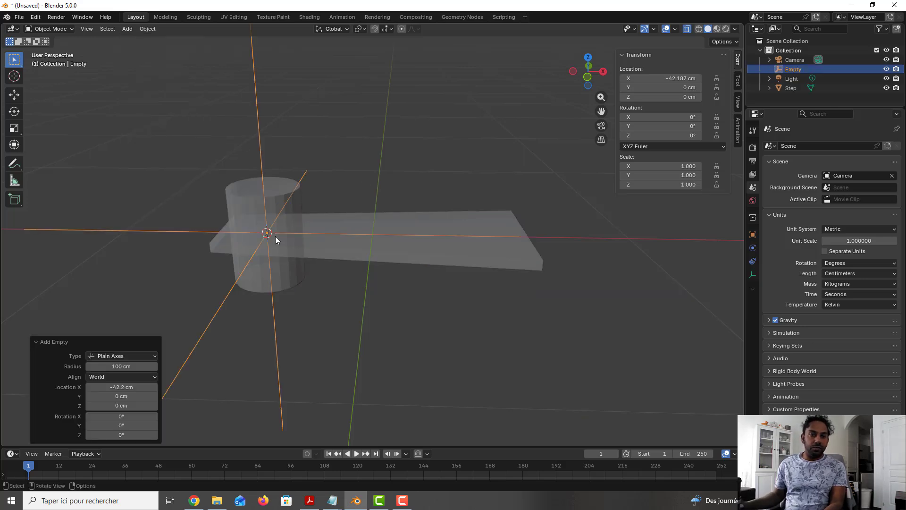
Step: Add an Array modifier to the Step object
click(411, 223)
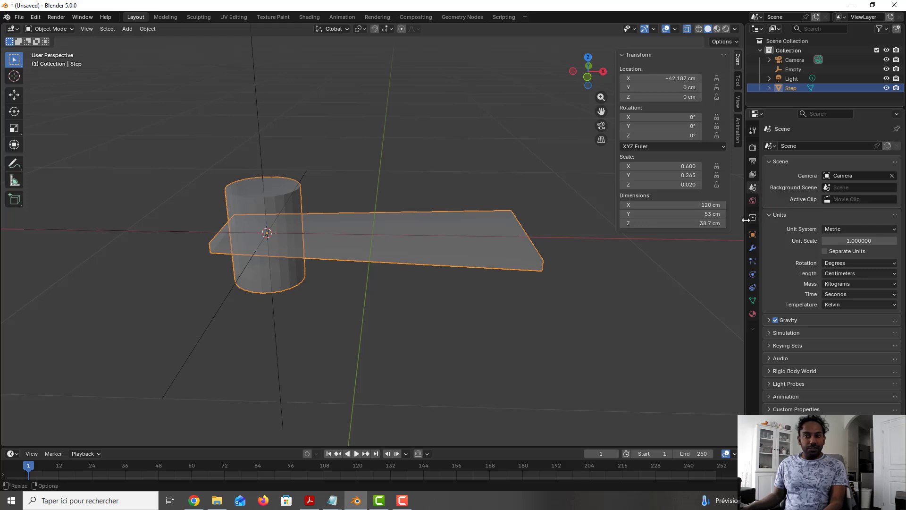
click(753, 249)
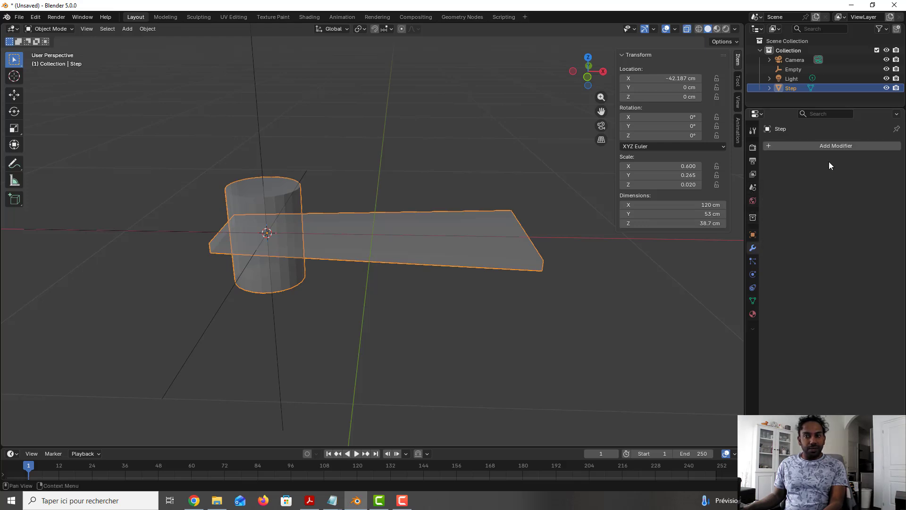
click(830, 146)
mouse_move(830, 144)
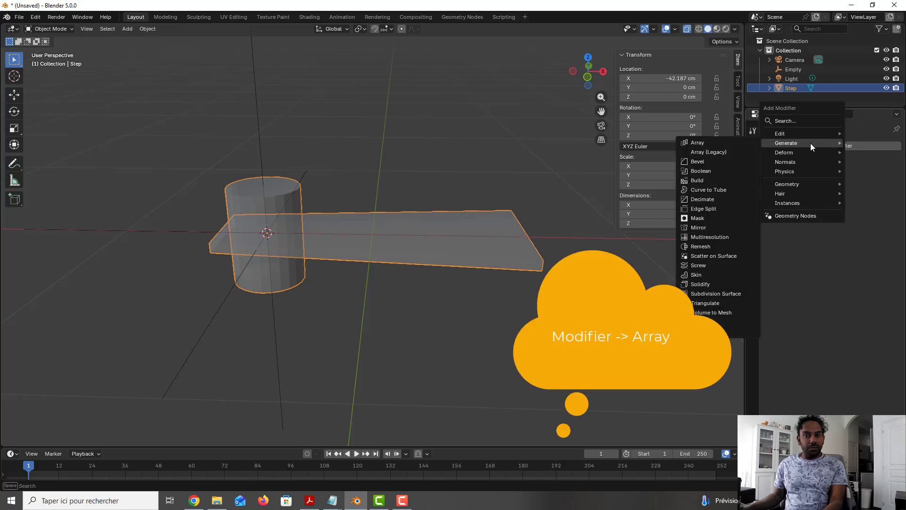
click(727, 141)
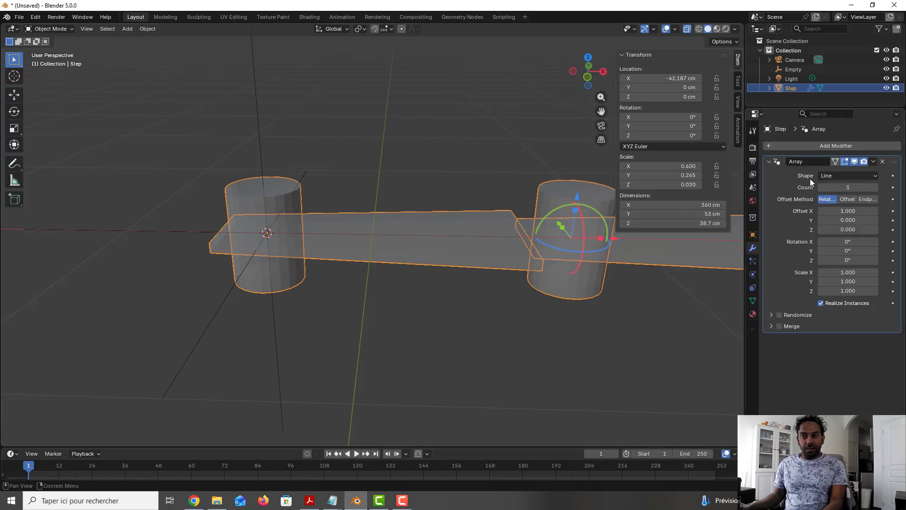
Step: Set the Array modifier's shape to Transform, referencing an object, with Empty as the transform object
click(871, 177)
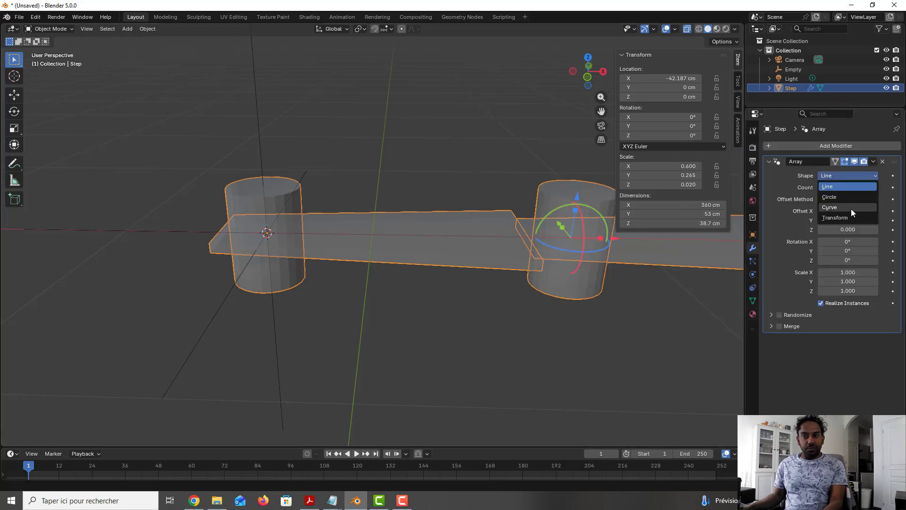
click(843, 220)
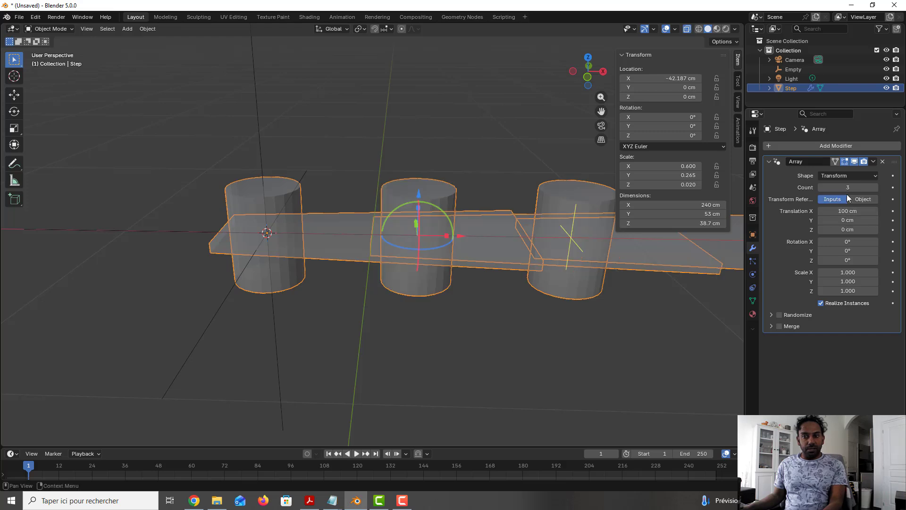
click(864, 200)
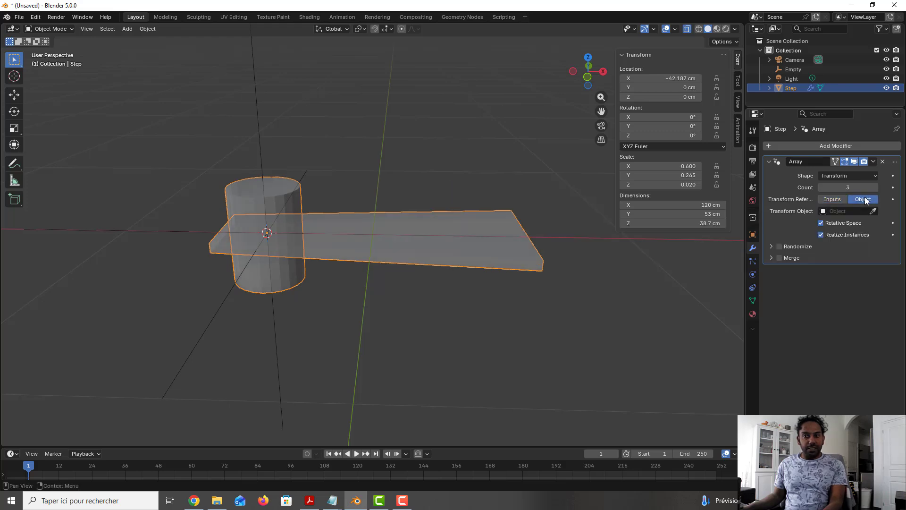
click(873, 212)
click(825, 211)
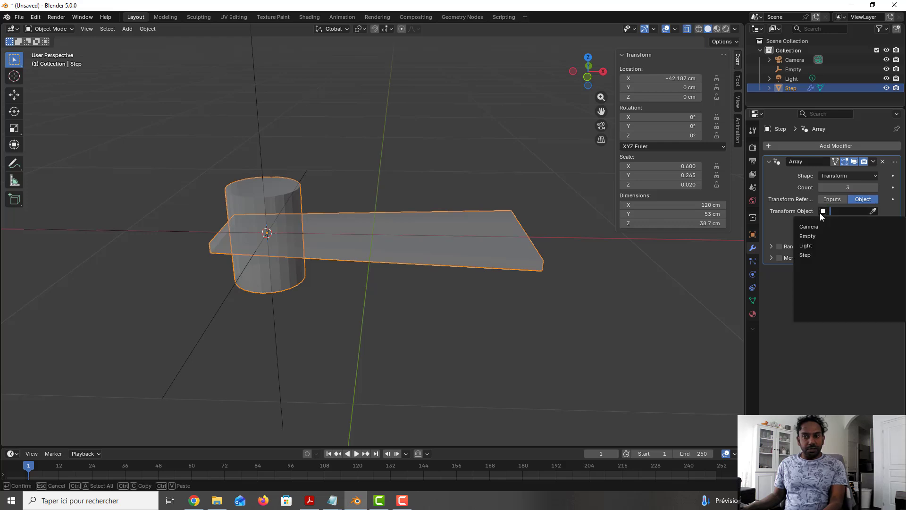
click(813, 235)
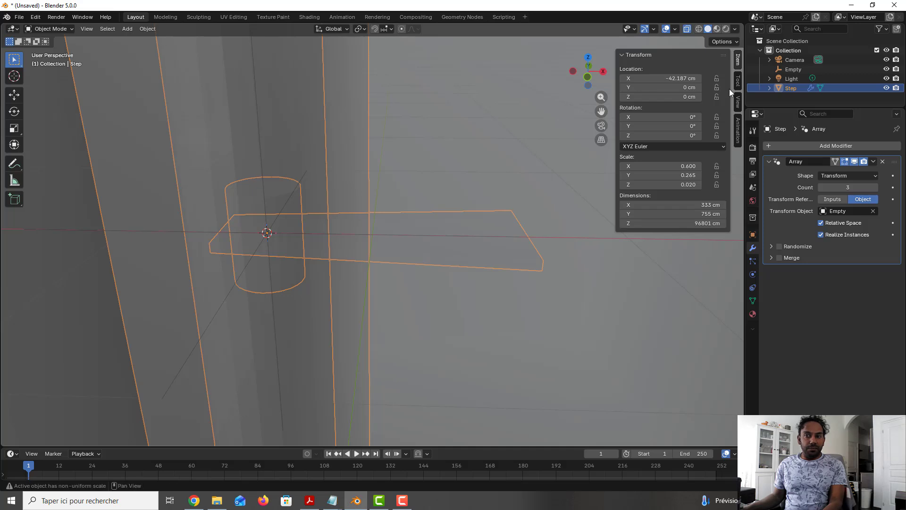
Step: Apply the scale of the Step object so that its scale values reset to 1
click(148, 29)
mouse_move(165, 77)
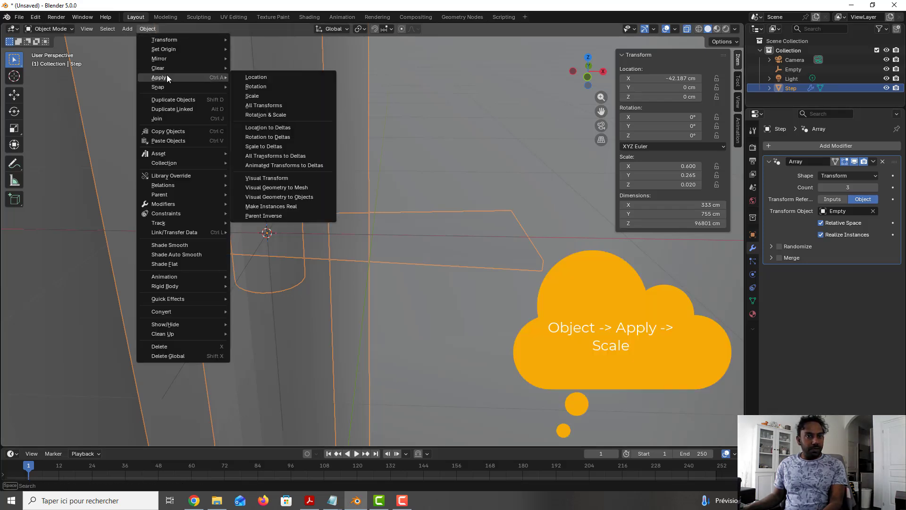
click(253, 96)
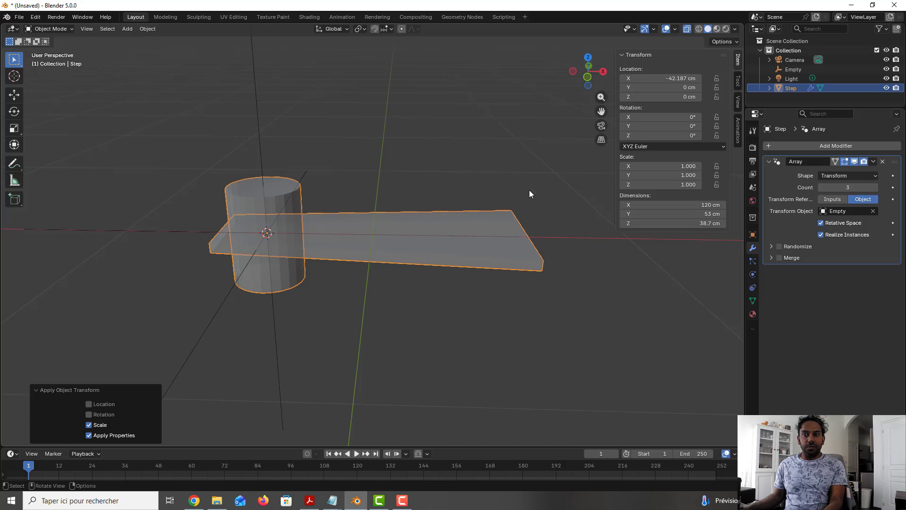
Step: Rename the Plain Axes empty as Empty Step
double_click(794, 69)
click(818, 72)
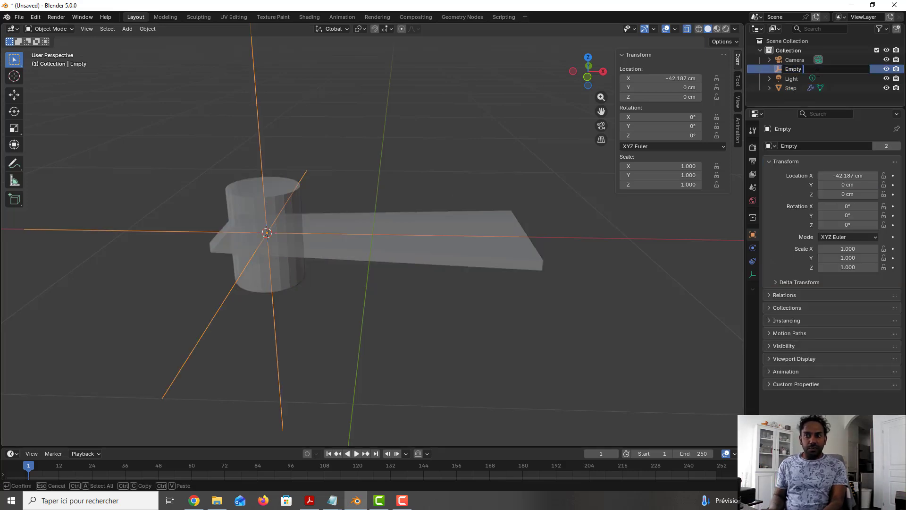
key(Return)
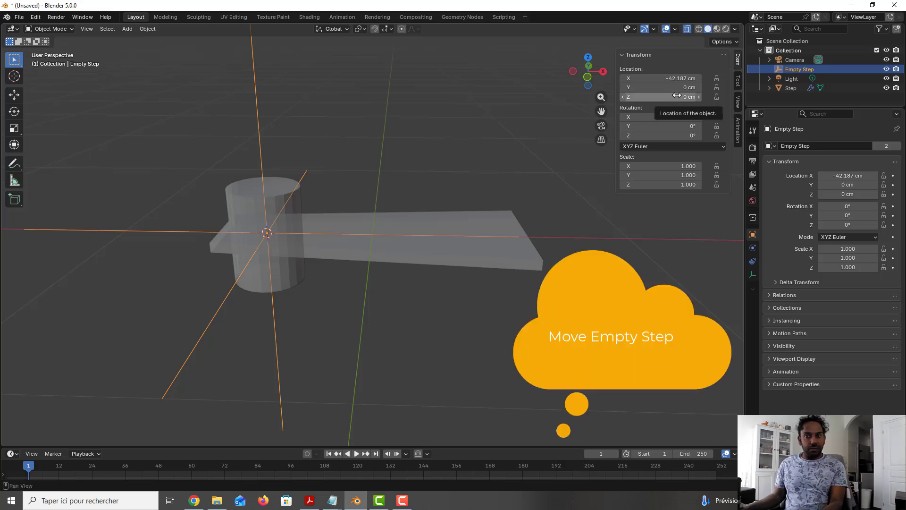
Step: Raise Empty Step to 38 cm on Z and set its Z rotation to 20°
drag(675, 97, 729, 97)
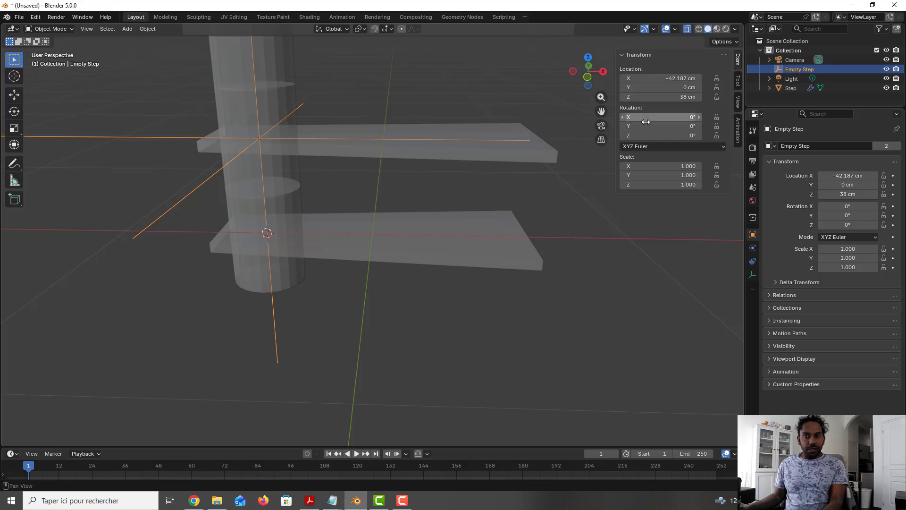
click(684, 136)
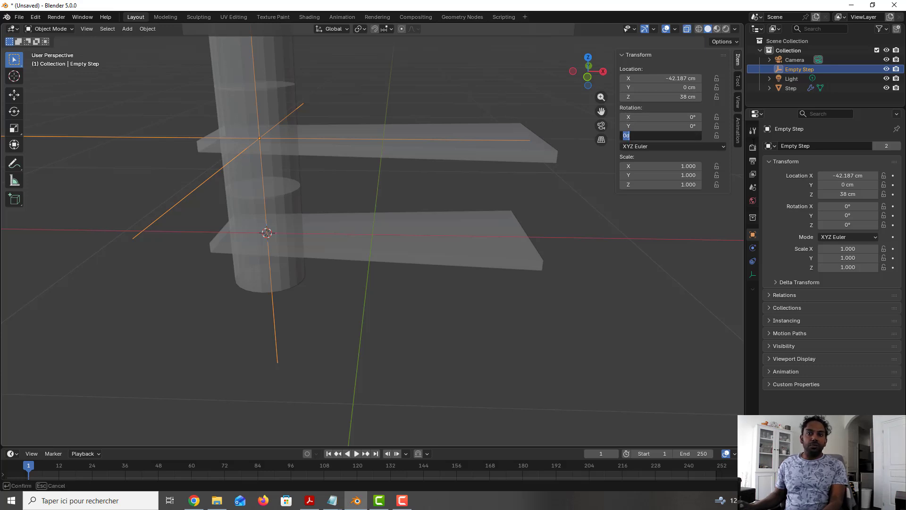
text(20)
key(Return)
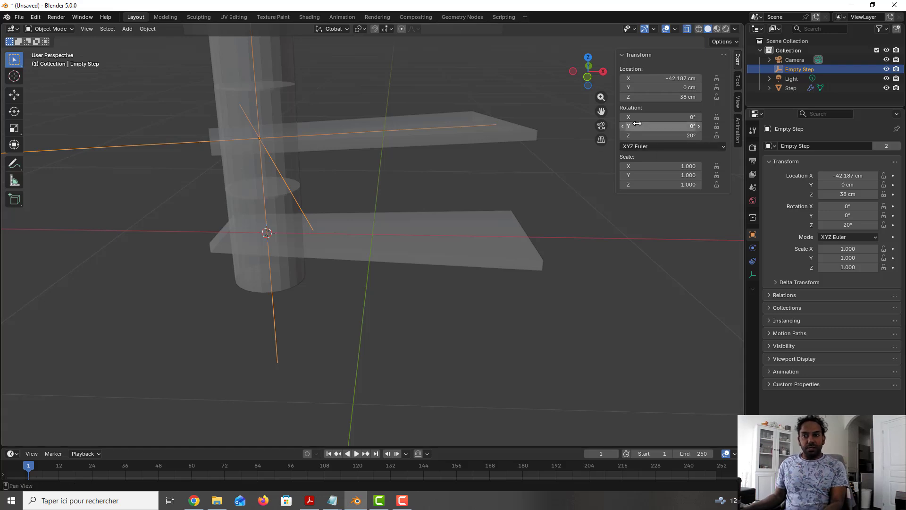
Step: Turn off X-ray display and set the count of the Step object's Array modifier to 11
click(687, 29)
shift+middle_drag(436, 152, 435, 235)
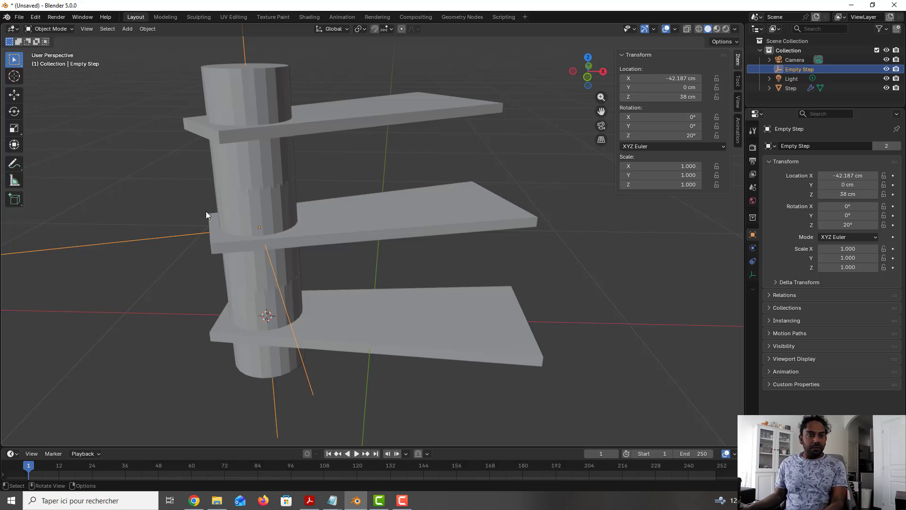
click(798, 89)
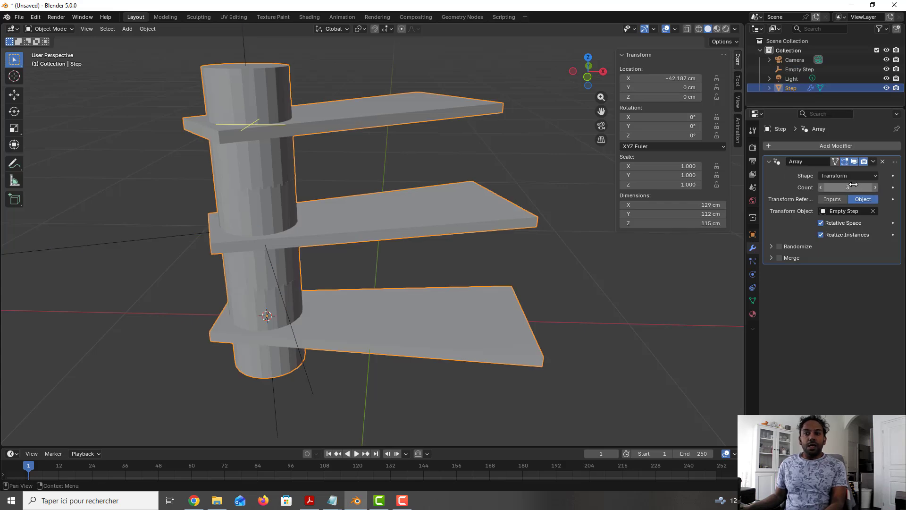
click(848, 187)
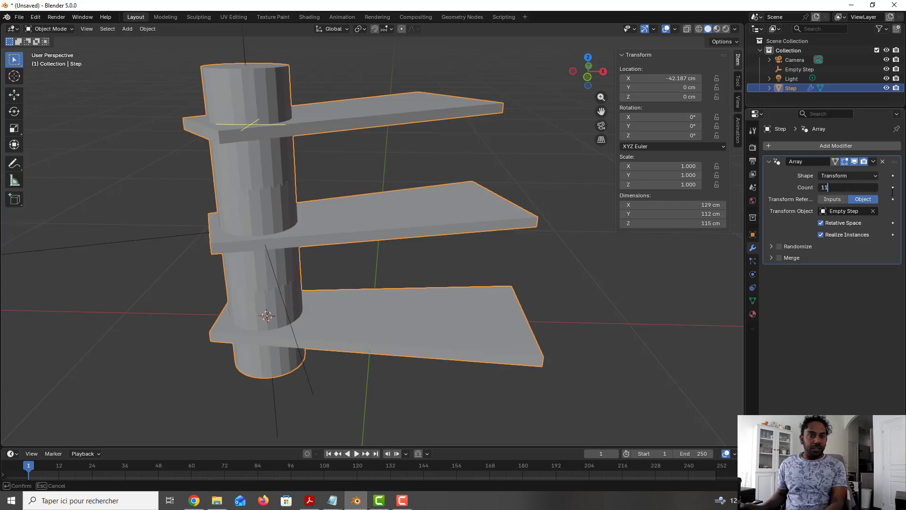
key(Return)
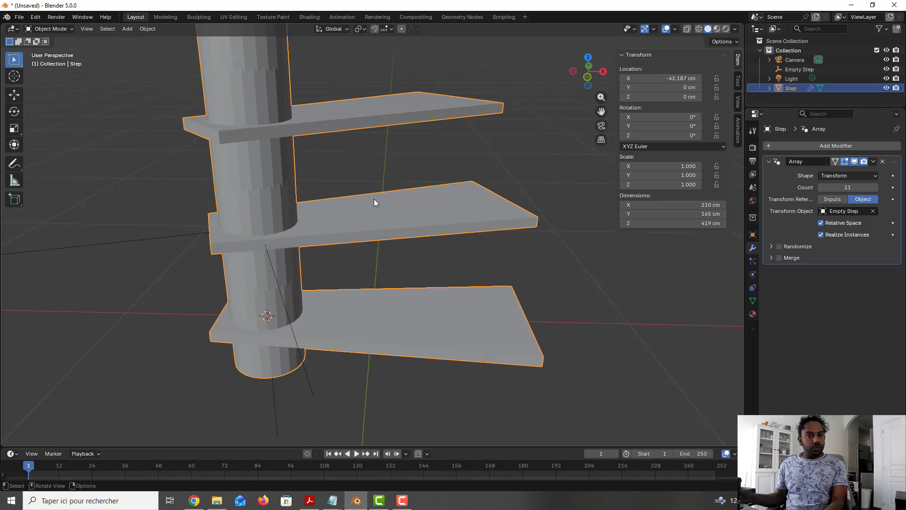
scroll(374, 199, down, 4)
scroll(387, 185, down, 4)
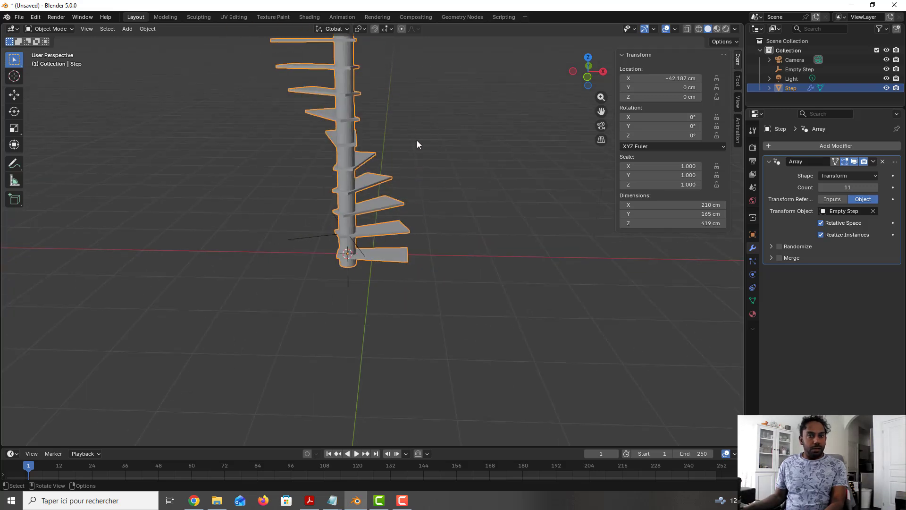
shift+middle_drag(421, 169, 333, 282)
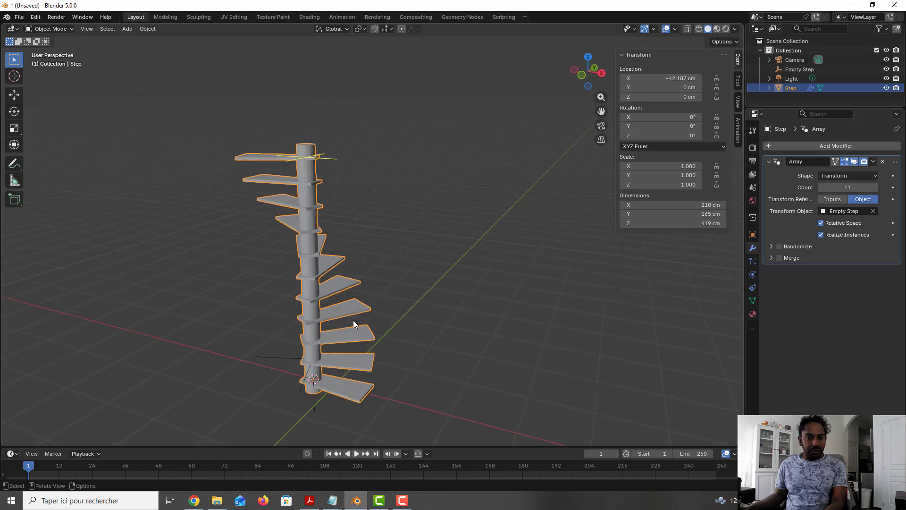
scroll(353, 320, up, 4)
middle_drag(316, 321, 349, 223)
scroll(315, 305, up, 2)
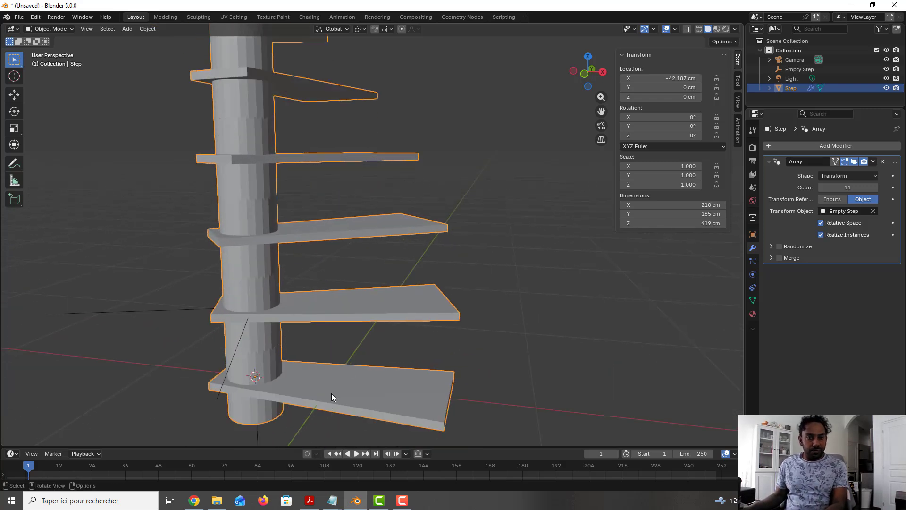
scroll(270, 364, up, 3)
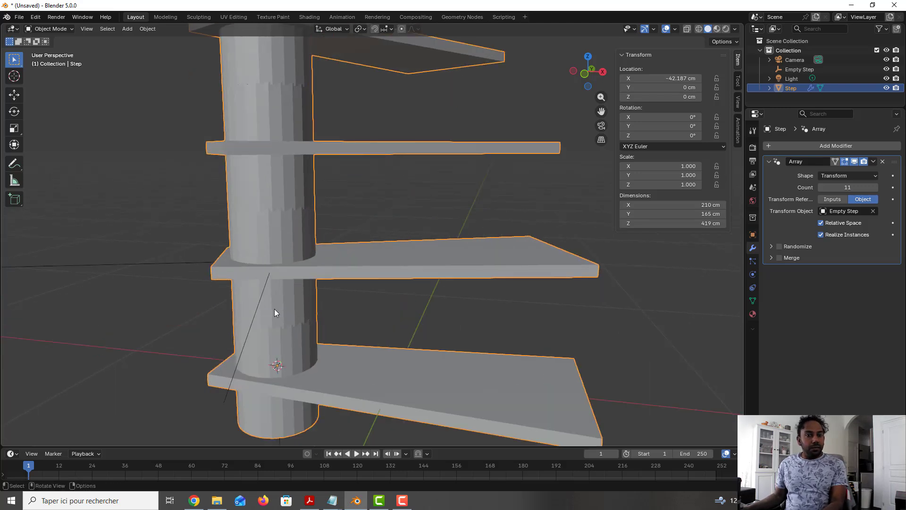
key(Tab)
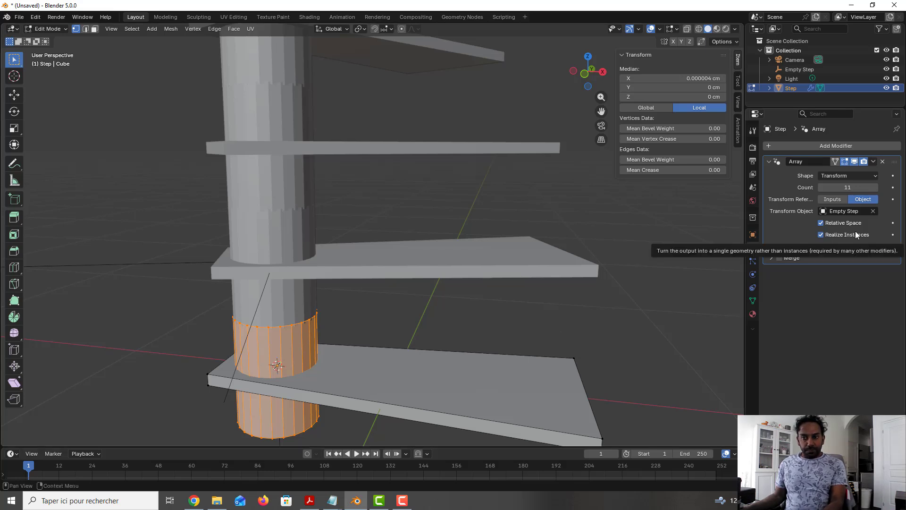
right_click(276, 335)
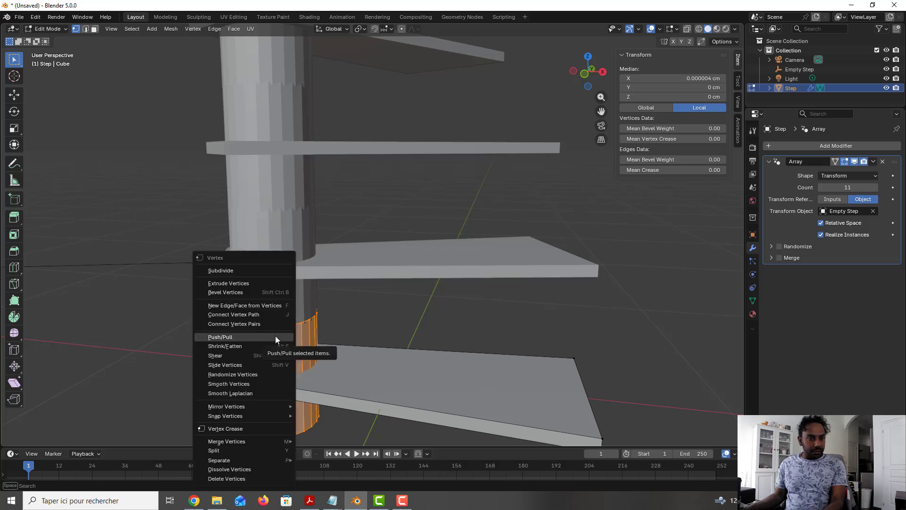
mouse_move(257, 415)
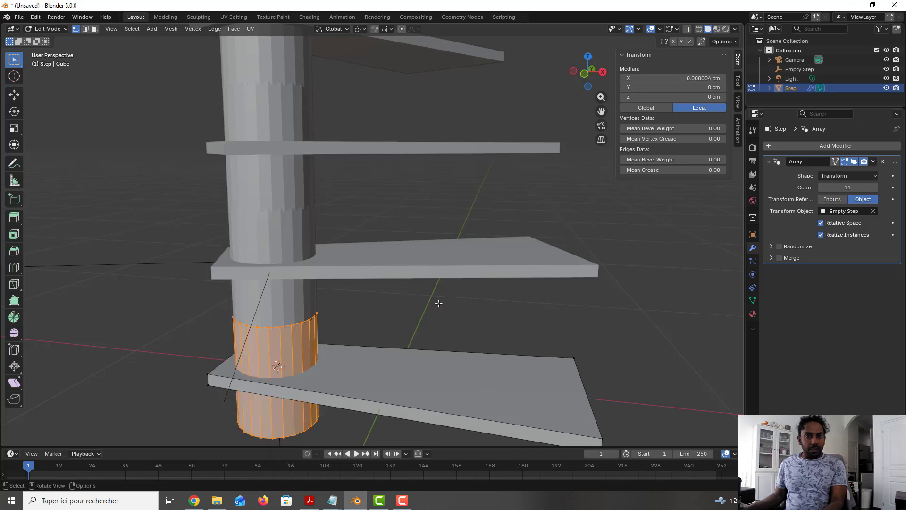
key(Tab)
Step: Apply Shade Smooth to the Step object and add an Edge Split modifier to it
right_click(293, 337)
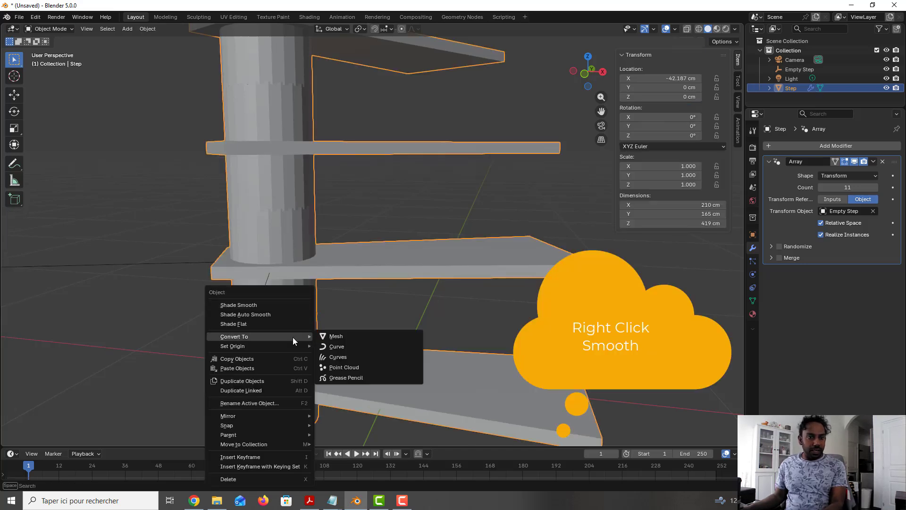
click(270, 304)
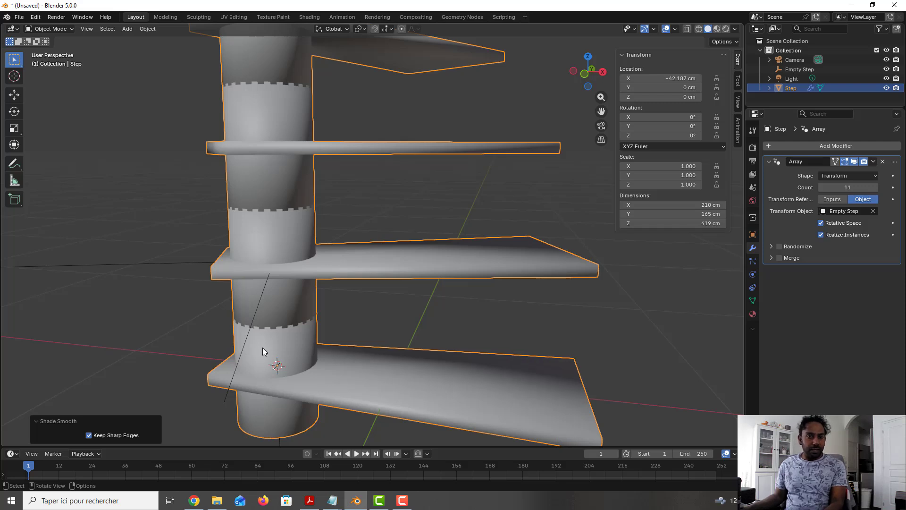
key(Tab)
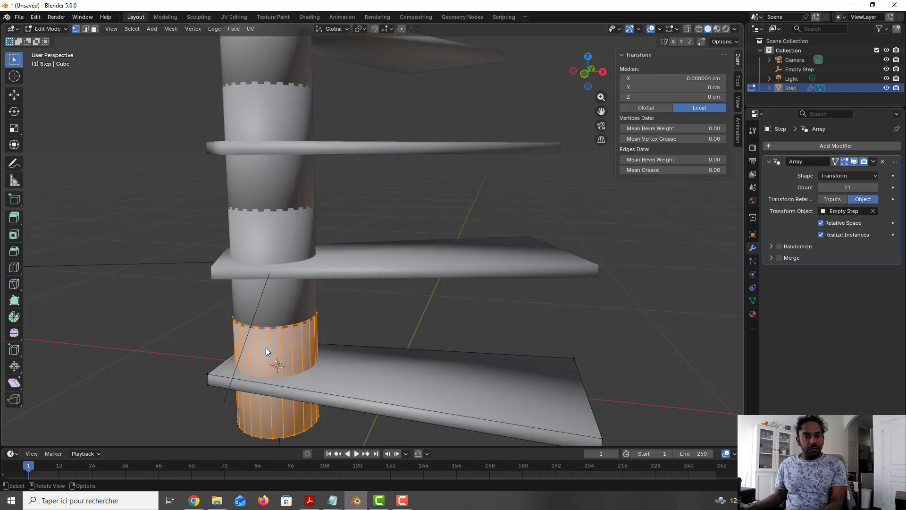
click(859, 150)
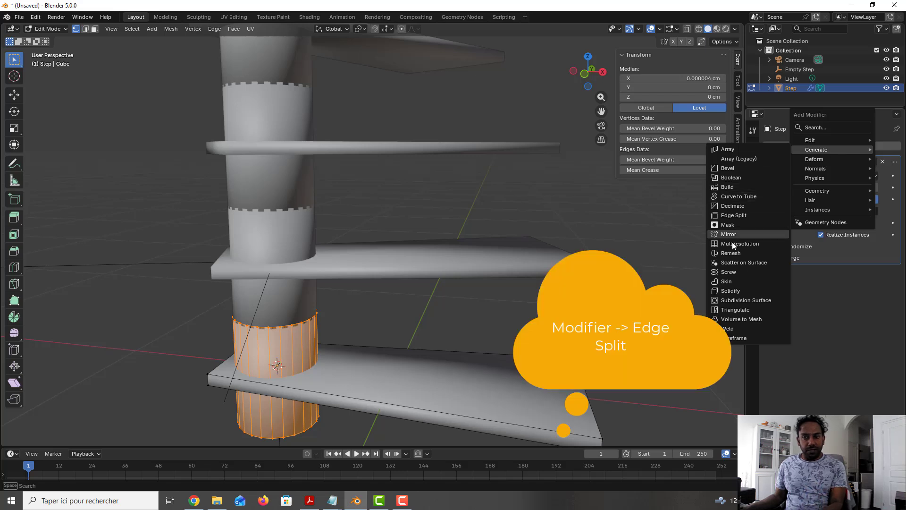
click(738, 216)
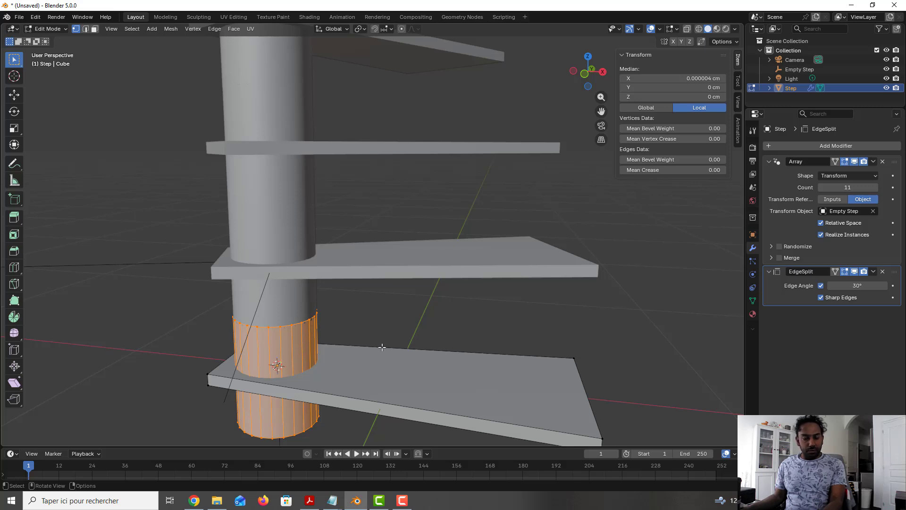
key(Tab)
mouse_move(399, 341)
middle_down()
mouse_move(418, 345)
mouse_move(403, 340)
middle_up()
scroll(403, 341, down, 1)
middle_drag(479, 344, 422, 325)
scroll(410, 331, up, 5)
scroll(405, 337, down, 3)
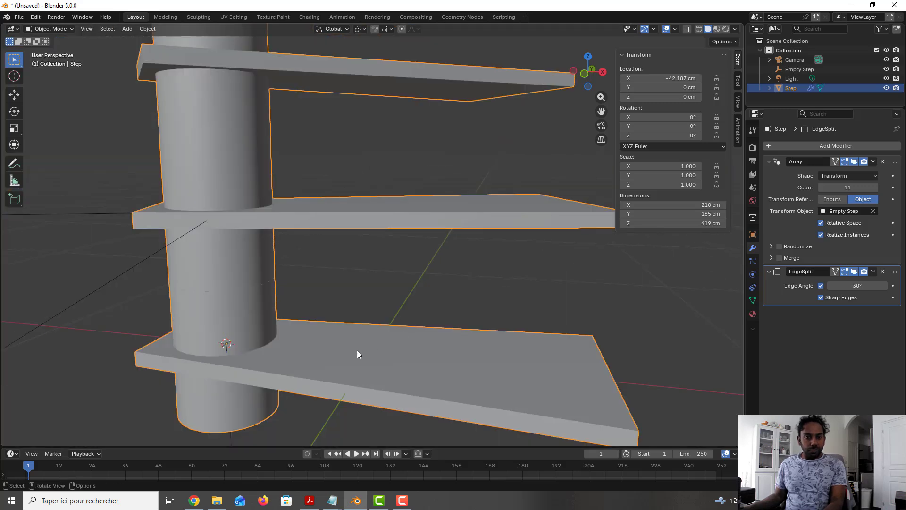
Step: Switch the Step object to Edit Mode and turn on X-ray display
key(Tab)
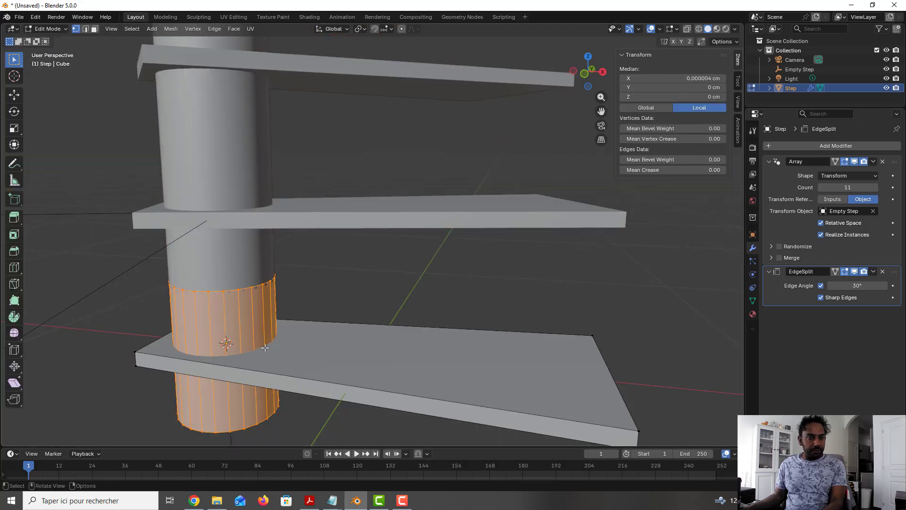
key(Tab)
key(Tab)
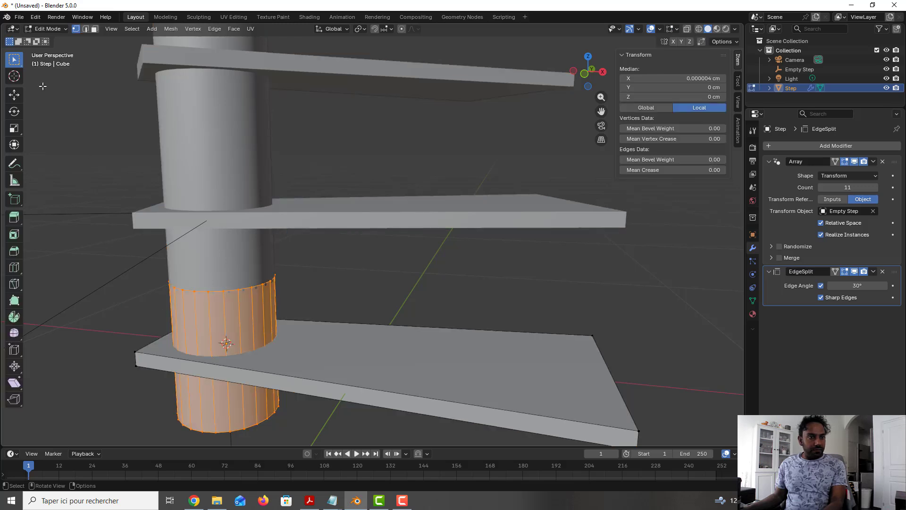
click(687, 28)
middle_drag(396, 323, 417, 318)
Step: Select all corner vertices of the tapered tread, without the cylinder, and bevel its edges by about 2.84 cm
drag(142, 313, 191, 408)
middle_drag(191, 408, 216, 358)
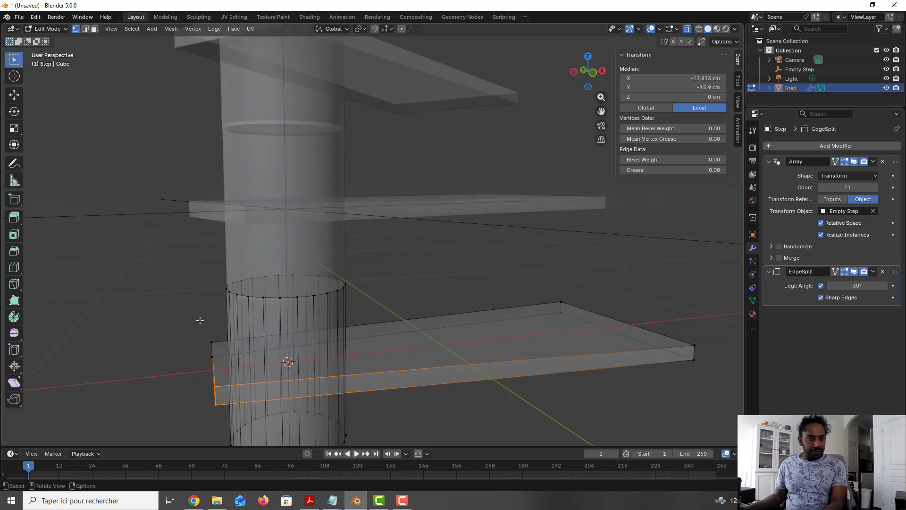
drag(200, 320, 228, 427)
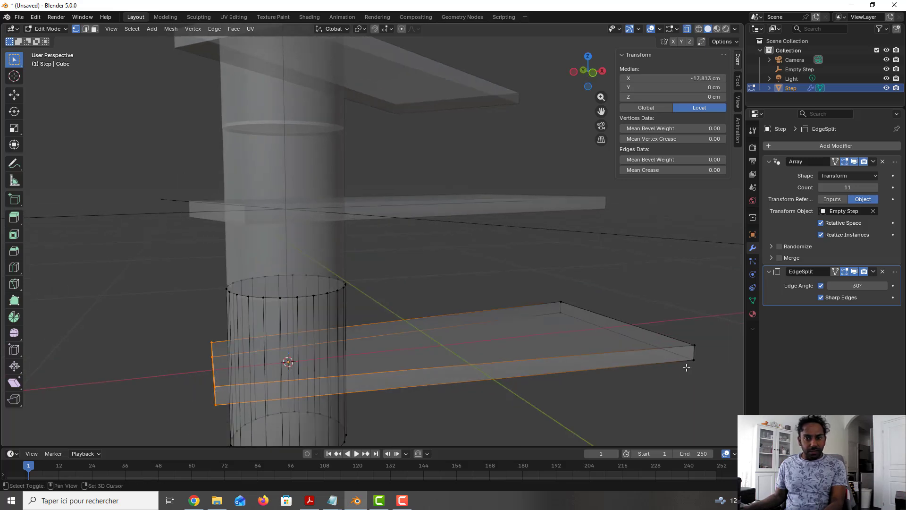
shift+drag(703, 379, 532, 279)
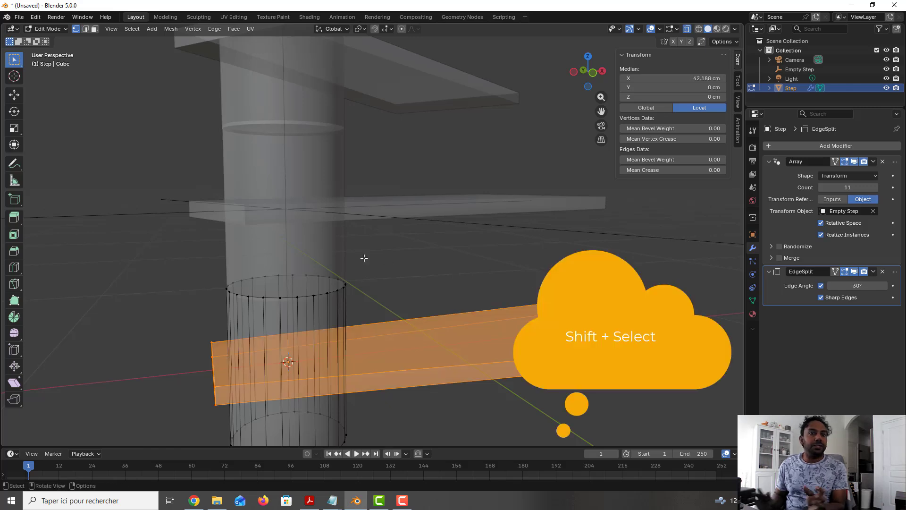
click(14, 251)
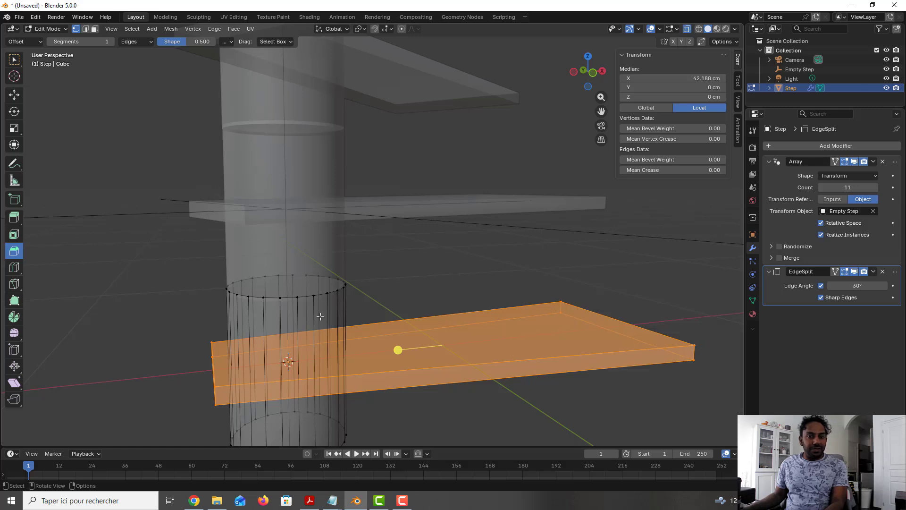
drag(398, 350, 467, 300)
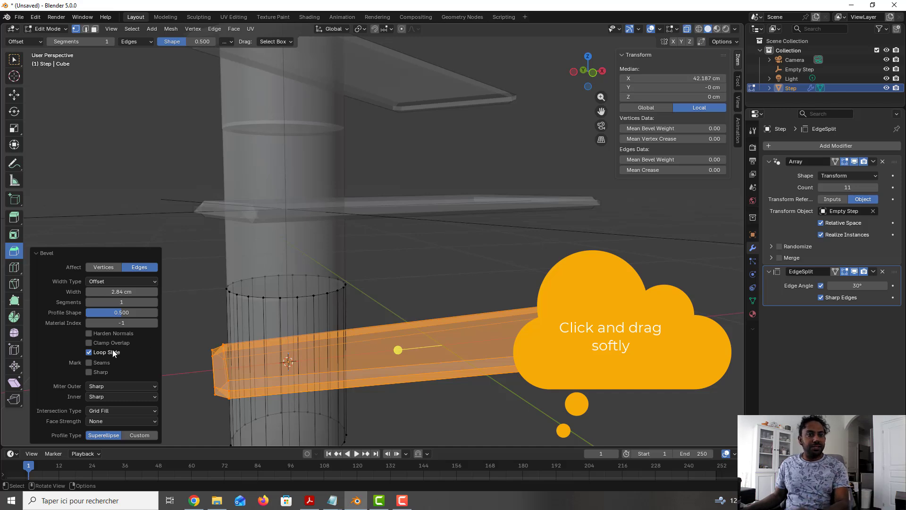
Step: Set the tread bevel's width to 0.5 cm with 2 segments, deselect everything and return to the Select Box tool
click(134, 291)
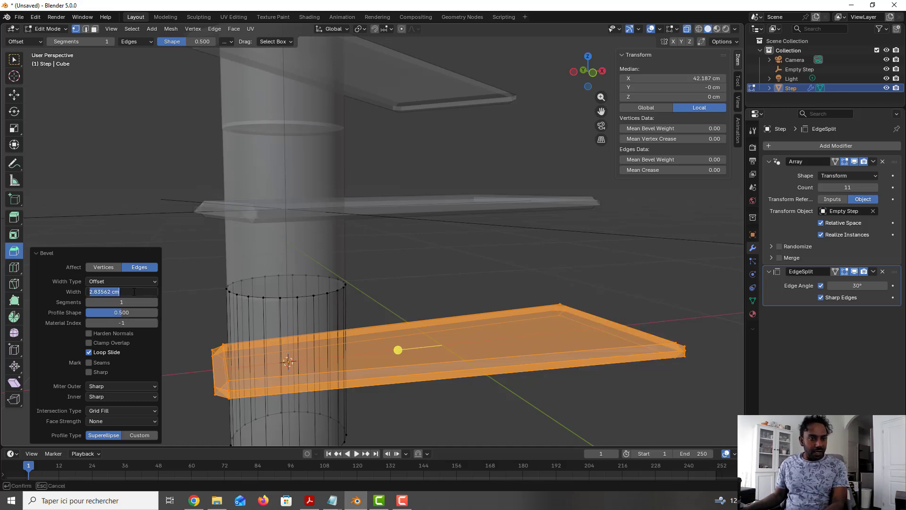
text(0.5)
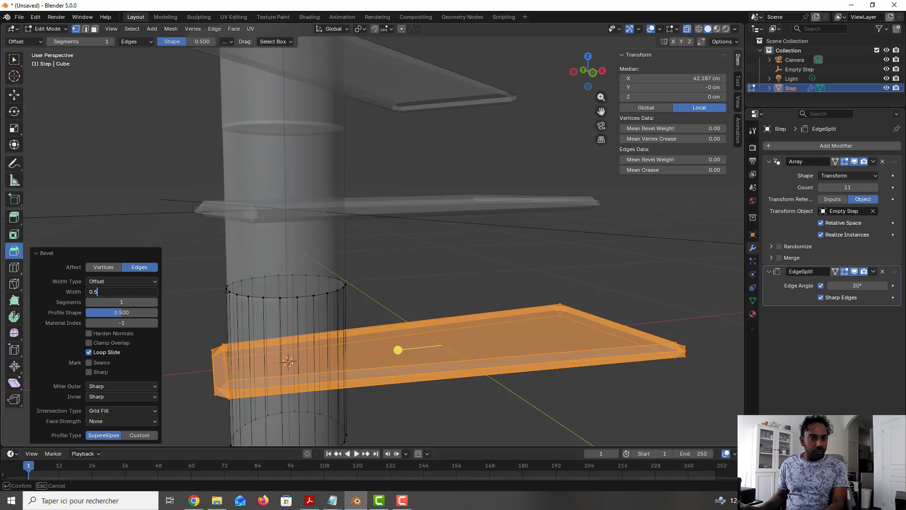
key(Return)
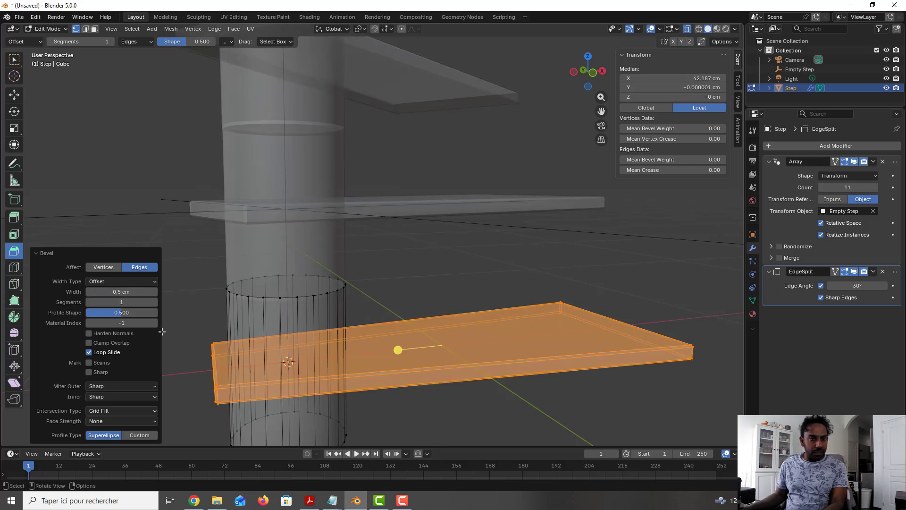
click(130, 302)
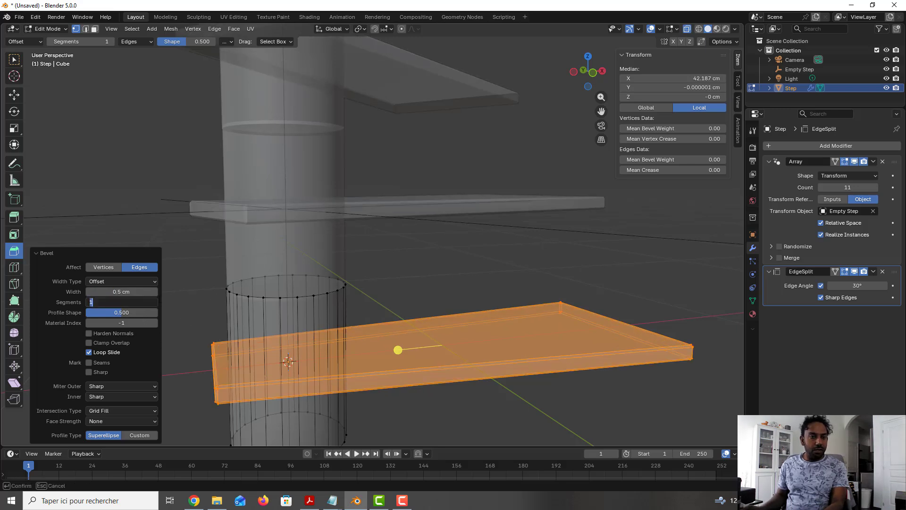
text(2)
key(Return)
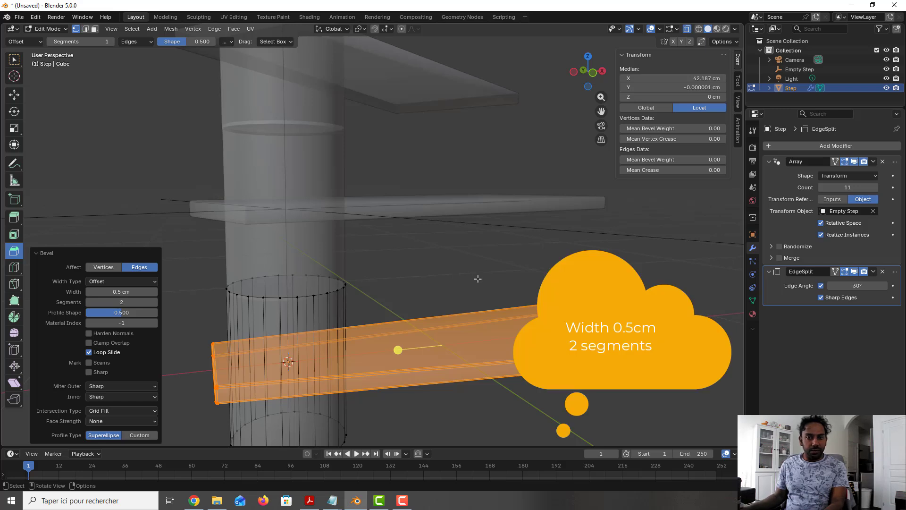
key(alt+a)
scroll(478, 279, down, 2)
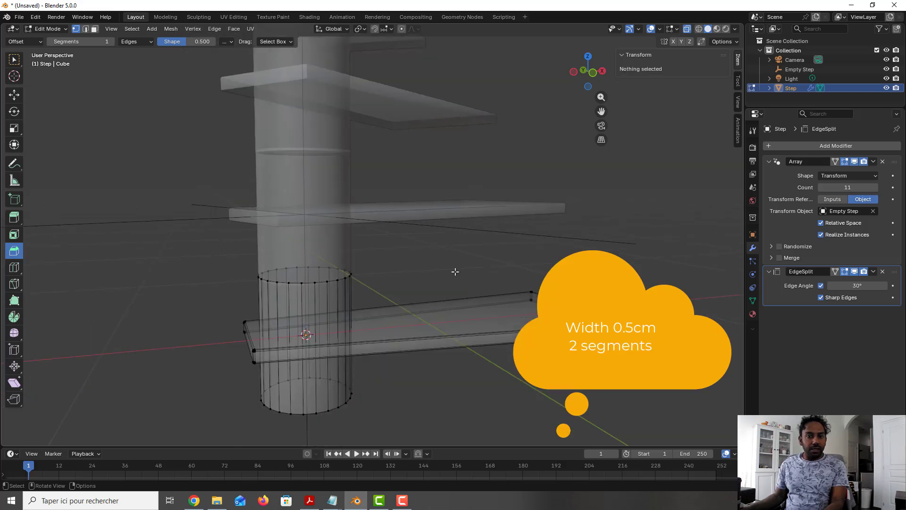
click(14, 59)
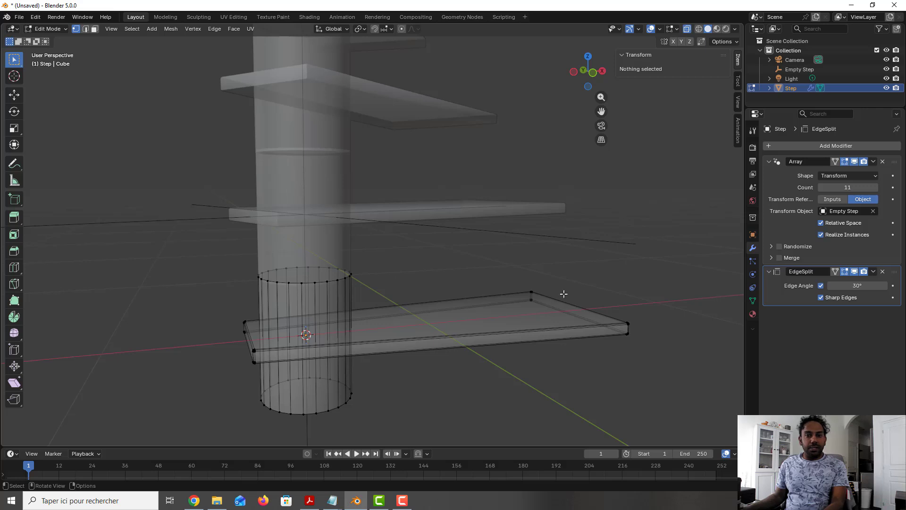
middle_drag(563, 295, 526, 293)
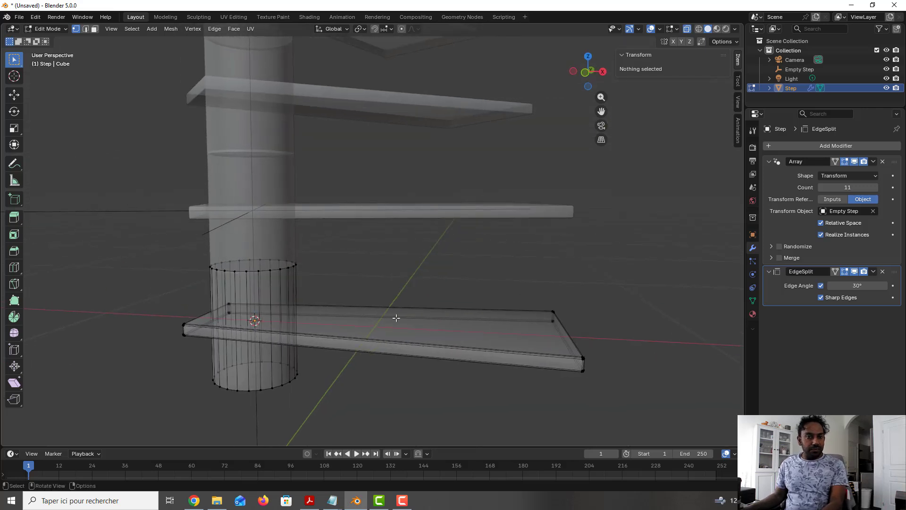
Step: Return the Step object to Object Mode and turn off X-ray display to inspect the bevelled treads
key(Tab)
scroll(418, 285, down, 2)
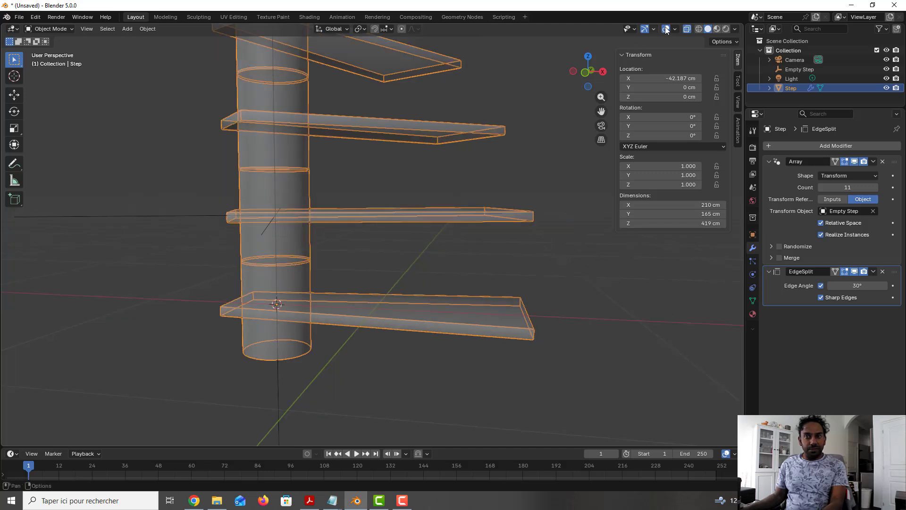
click(687, 29)
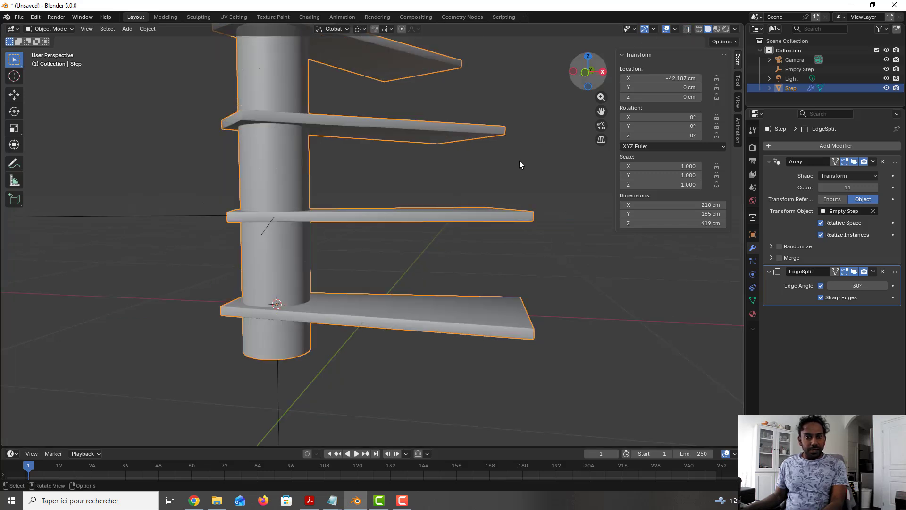
mouse_move(519, 160)
middle_down()
mouse_move(449, 214)
mouse_move(412, 159)
mouse_move(433, 182)
mouse_move(441, 300)
mouse_move(490, 316)
mouse_move(457, 292)
mouse_move(480, 231)
mouse_move(412, 224)
middle_up()
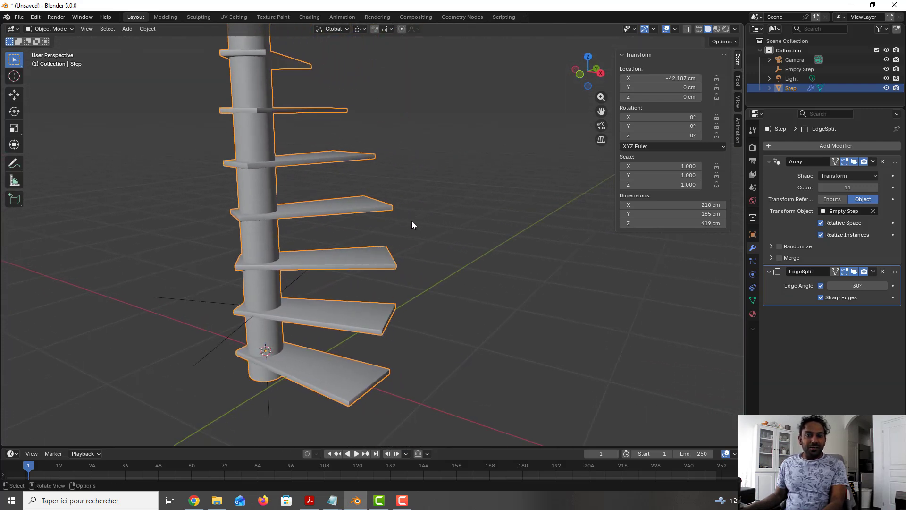
middle_drag(417, 293, 442, 290)
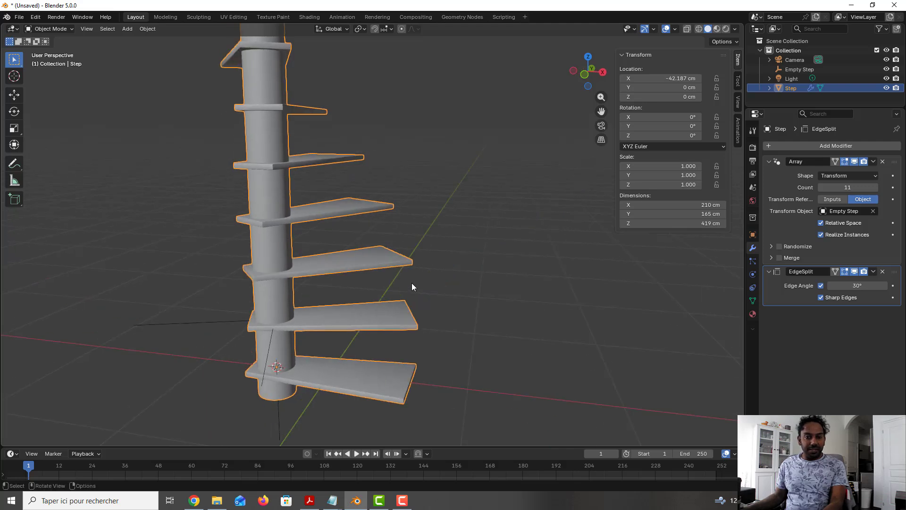
scroll(388, 259, up, 1)
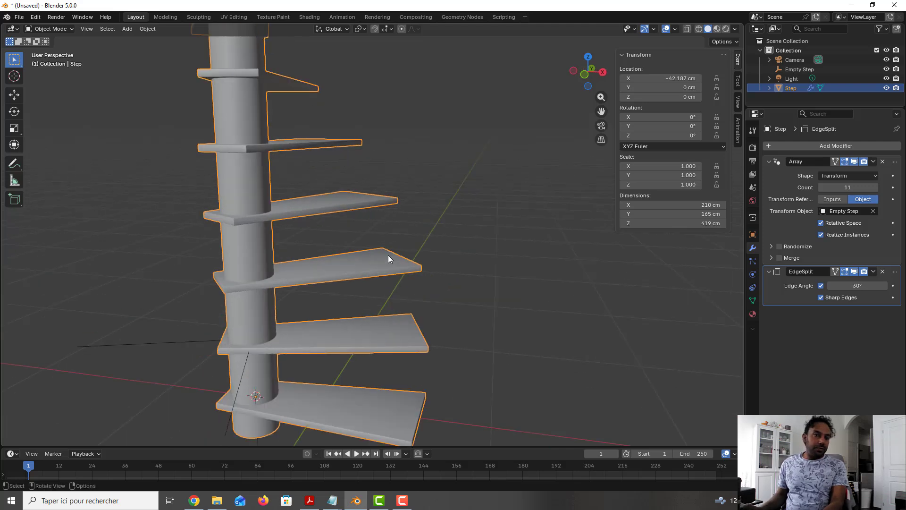
Step: In front orthographic view, add a mesh circle at the staircase's base and align it to the view
key(KP_3)
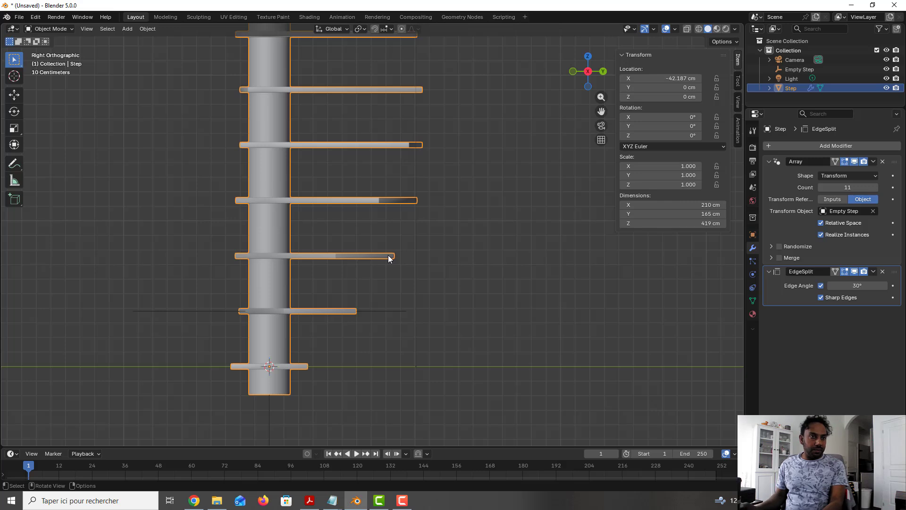
key(KP_1)
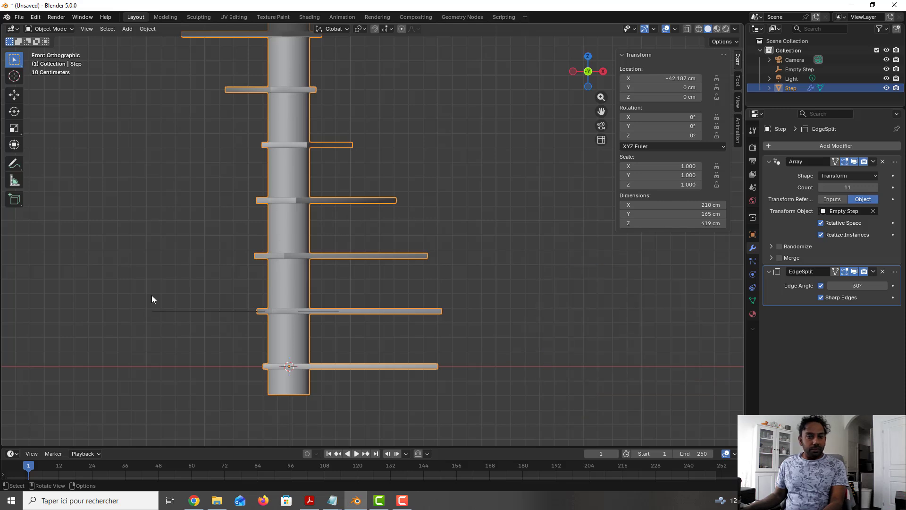
key(shift)
key(shift+a)
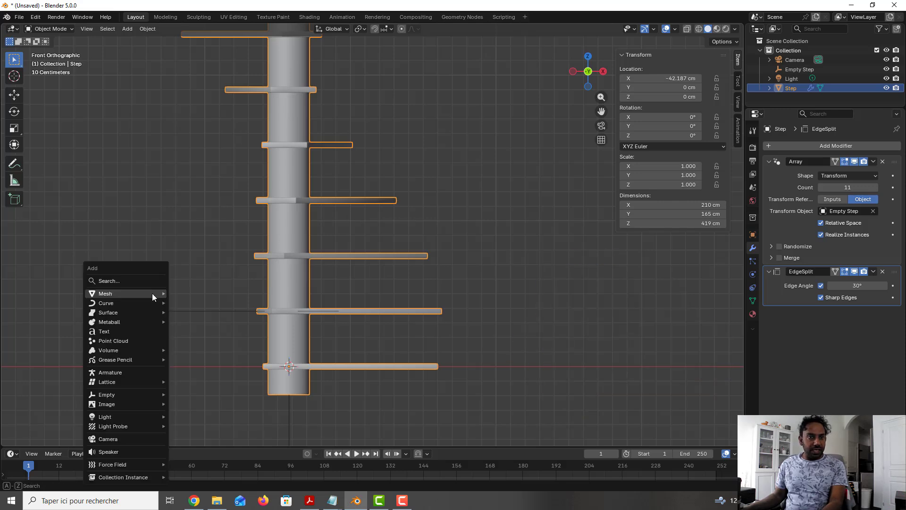
mouse_move(152, 293)
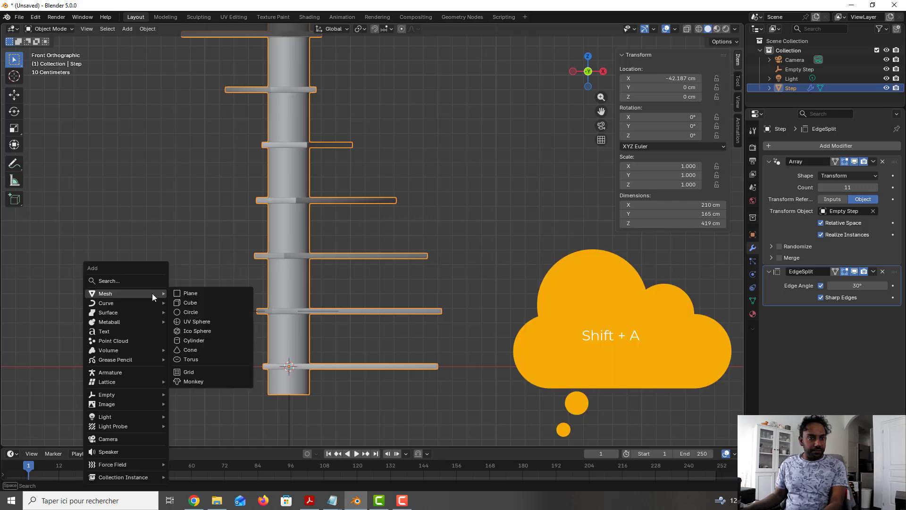
click(192, 314)
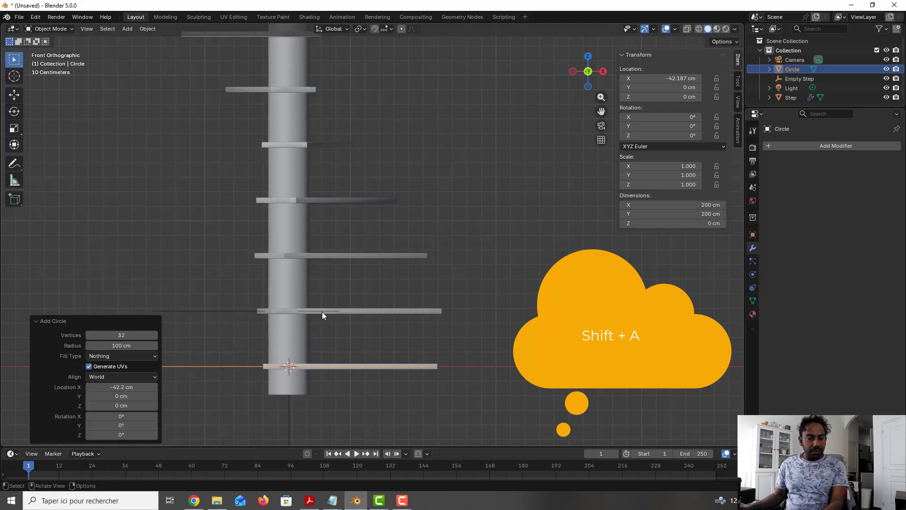
click(137, 379)
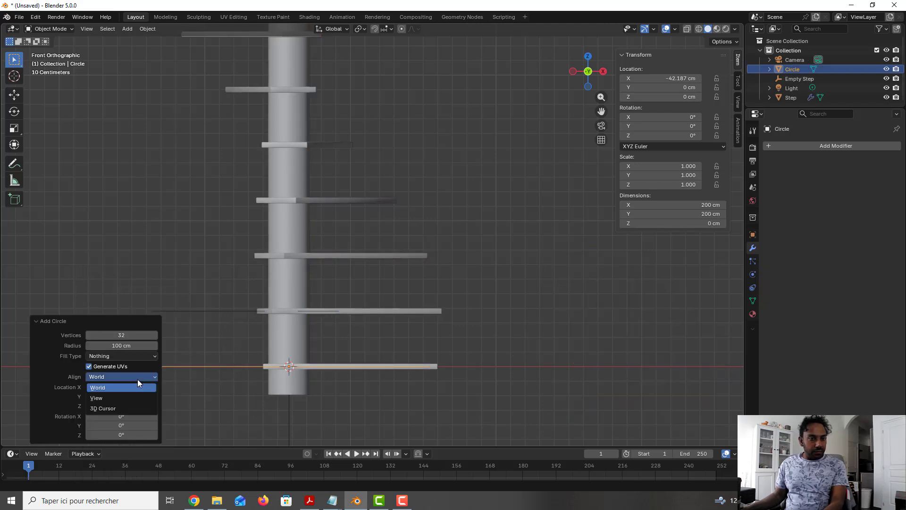
click(106, 400)
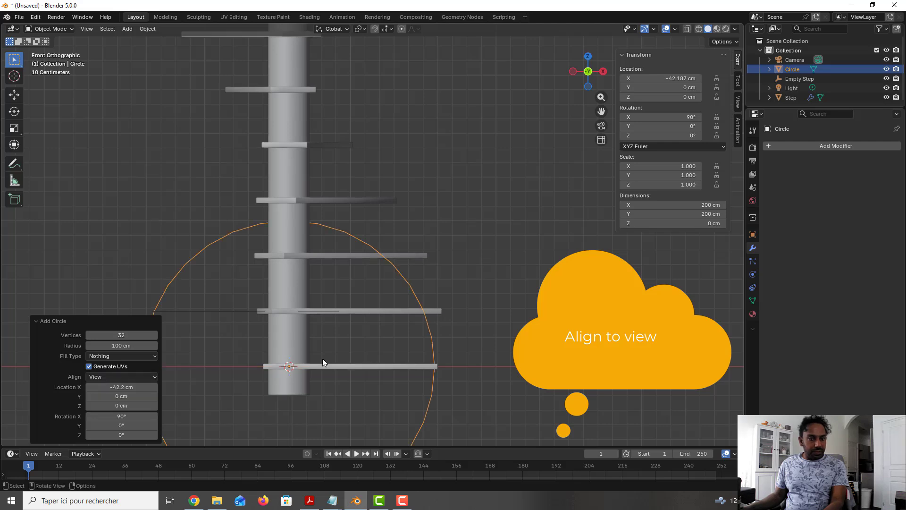
Step: Set the circle's radius to 12 cm and move it beyond the lower treads' outer ends, to about X 86 cm, Z 48 cm
click(121, 345)
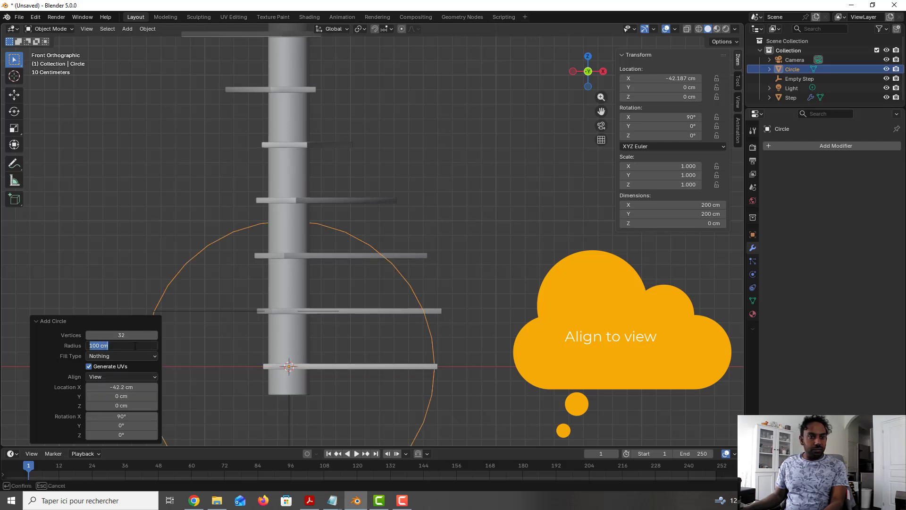
text(12)
key(Return)
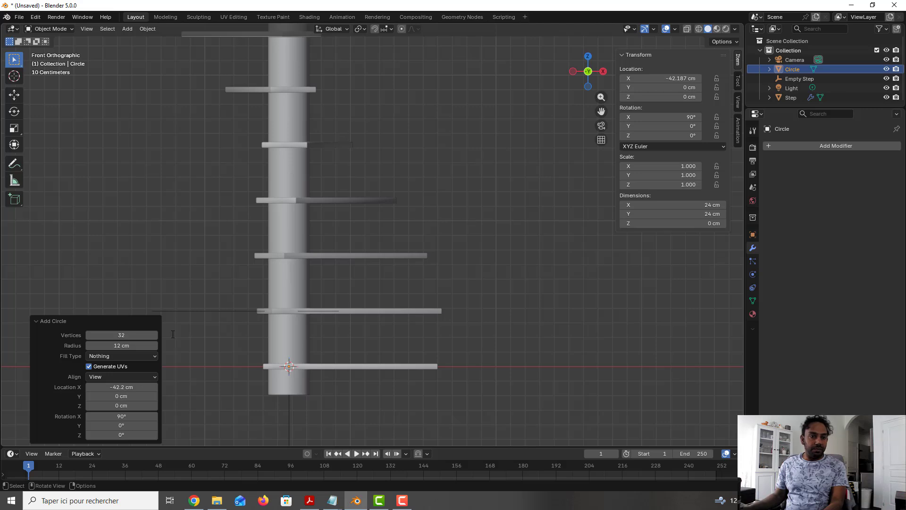
key(g)
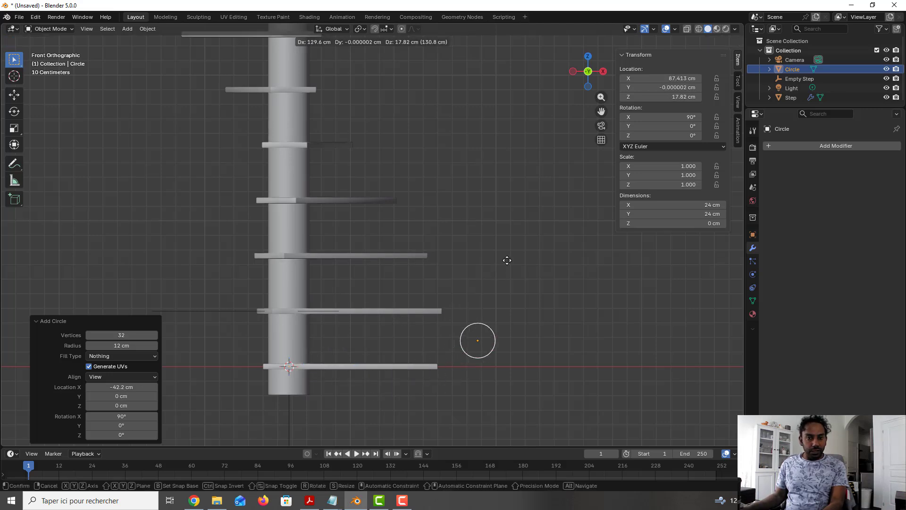
click(494, 231)
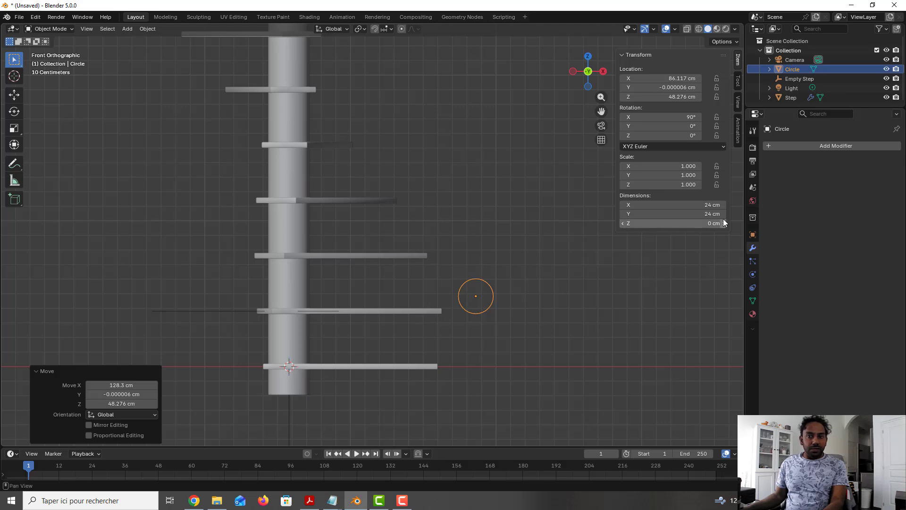
Step: Set the circle's X and Y dimensions to 12 cm
click(684, 204)
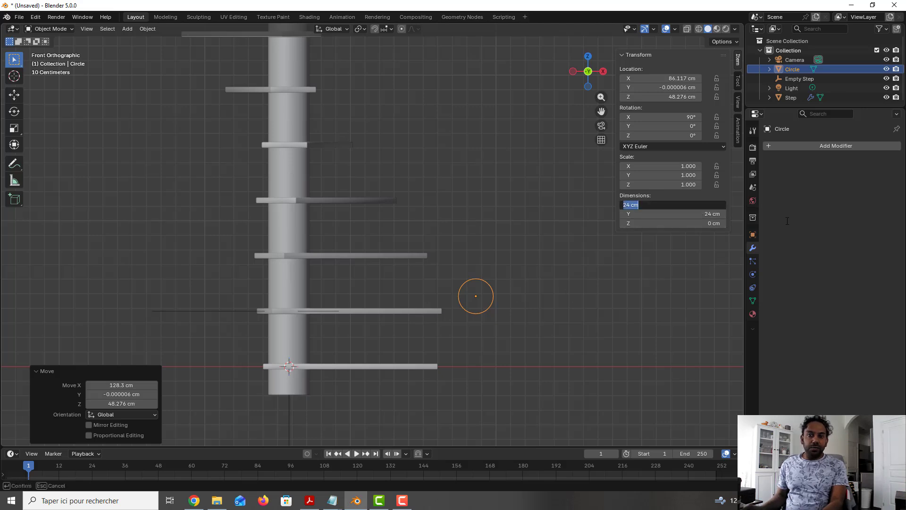
text(12)
key(Tab)
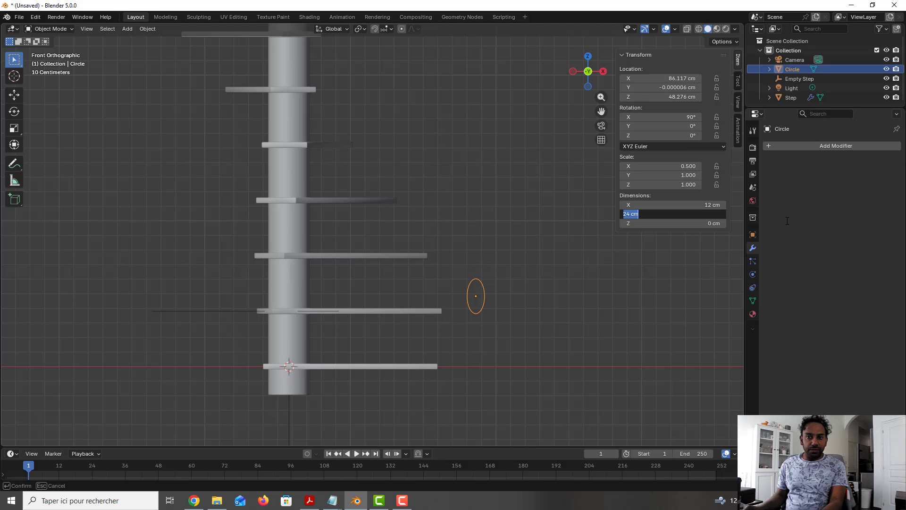
text(12)
key(Return)
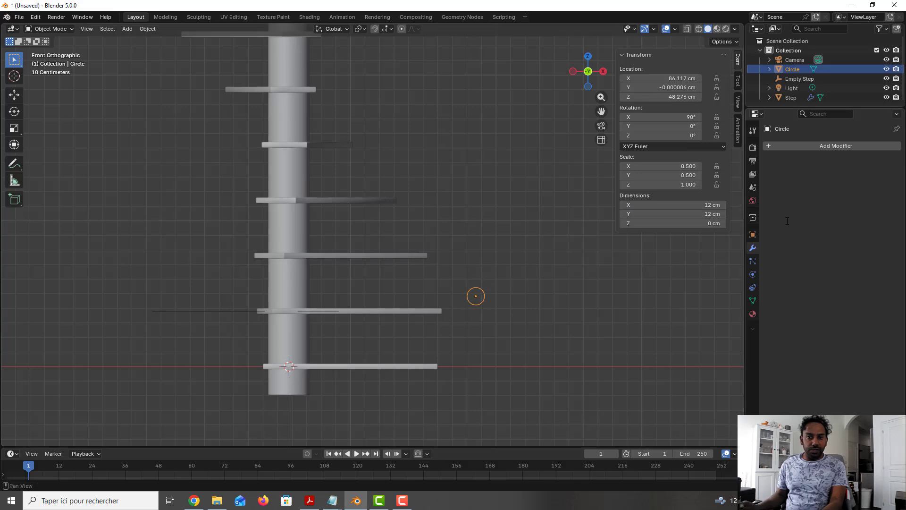
Step: Set the circle's X and Y dimensions to 10 cm
click(711, 205)
text(10)
key(Return)
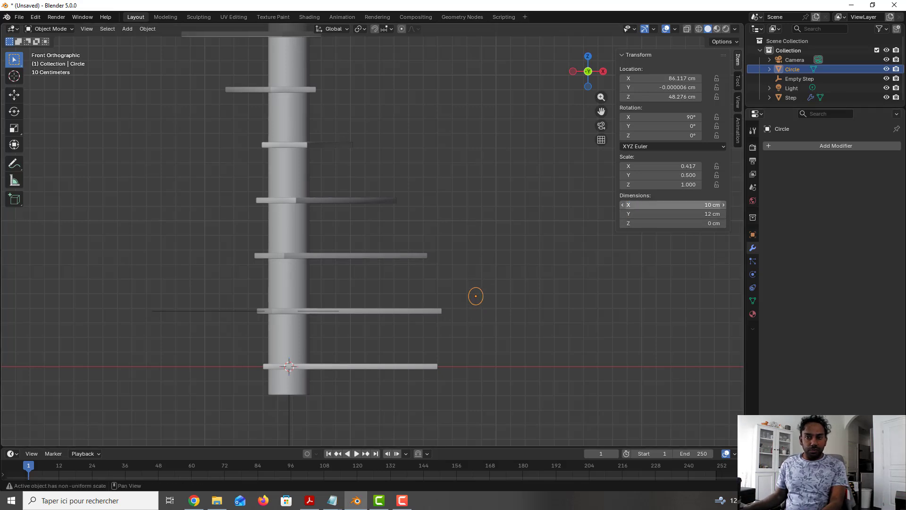
click(723, 214)
click(709, 214)
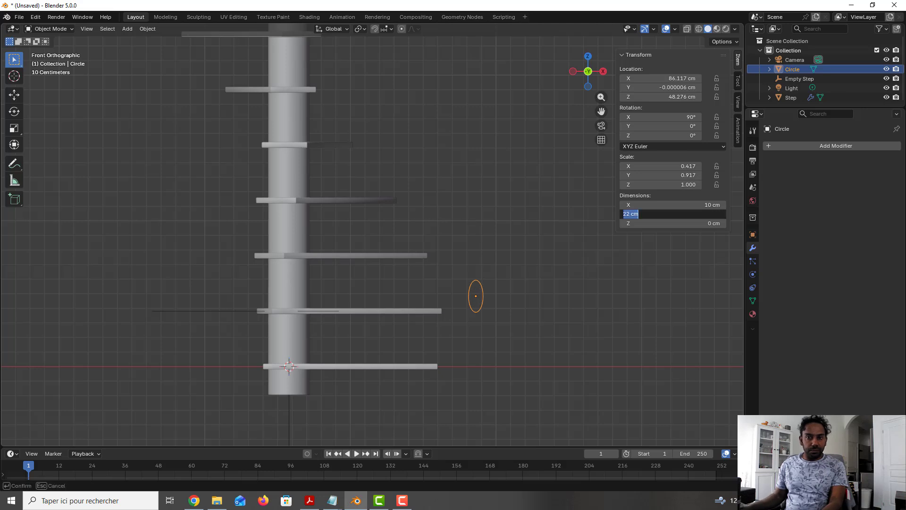
text(10)
key(Return)
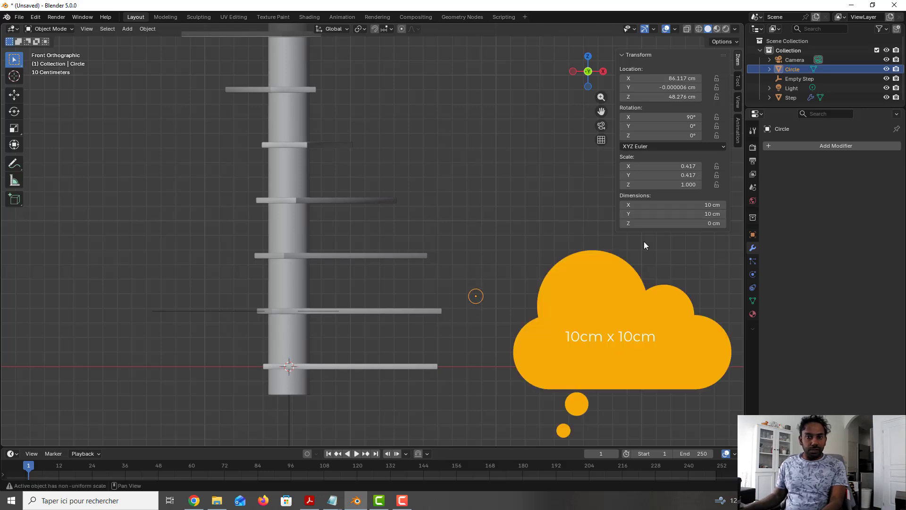
Step: Move the circle slightly closer to the treads' outer ends, to about X 79 cm, Z 50 cm
scroll(480, 300, up, 1)
key(g)
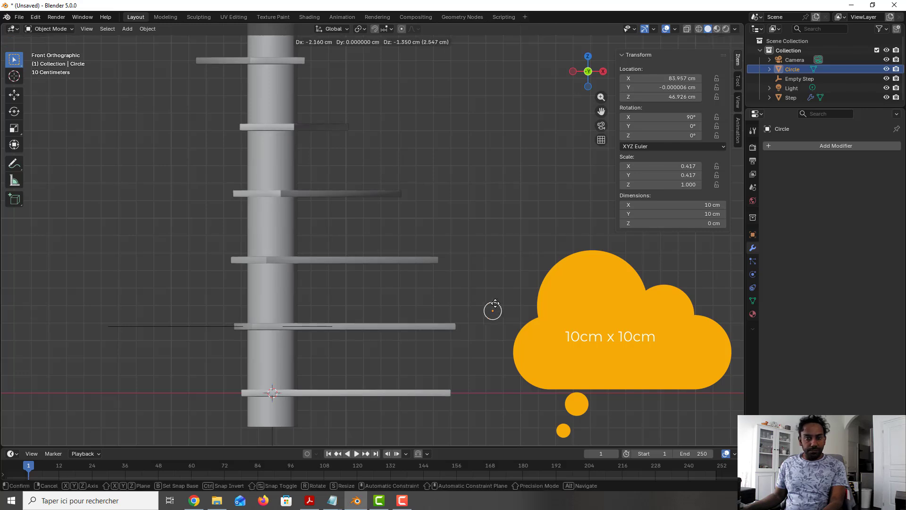
click(502, 301)
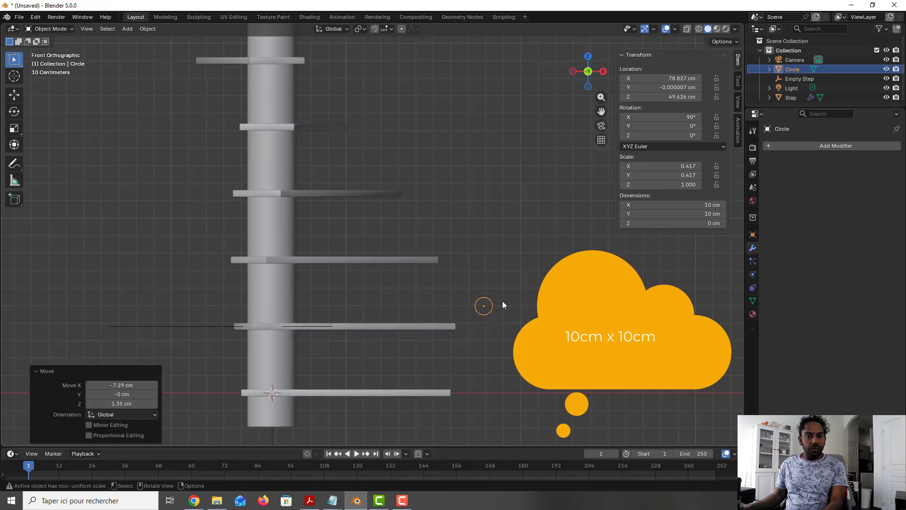
scroll(520, 296, down, 1)
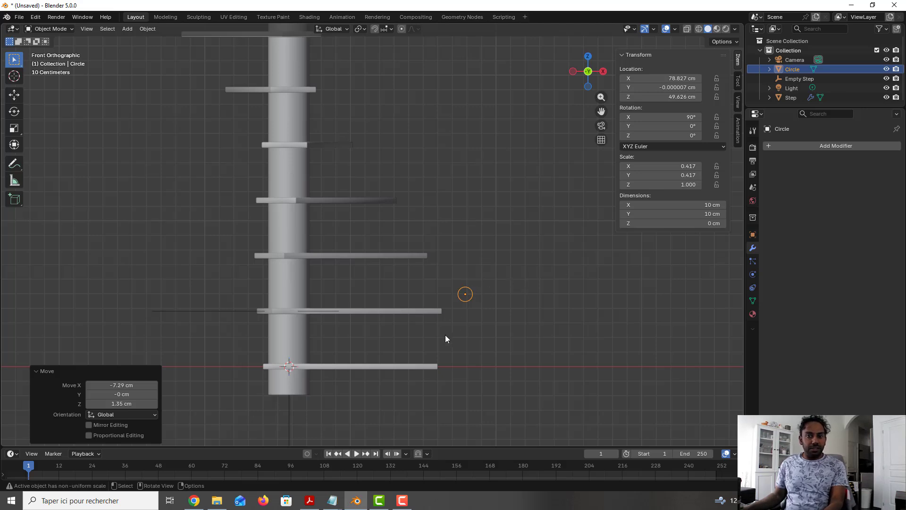
Step: Add a Plain Axes empty at the staircase's base and rename it Empty Ramp
click(285, 235)
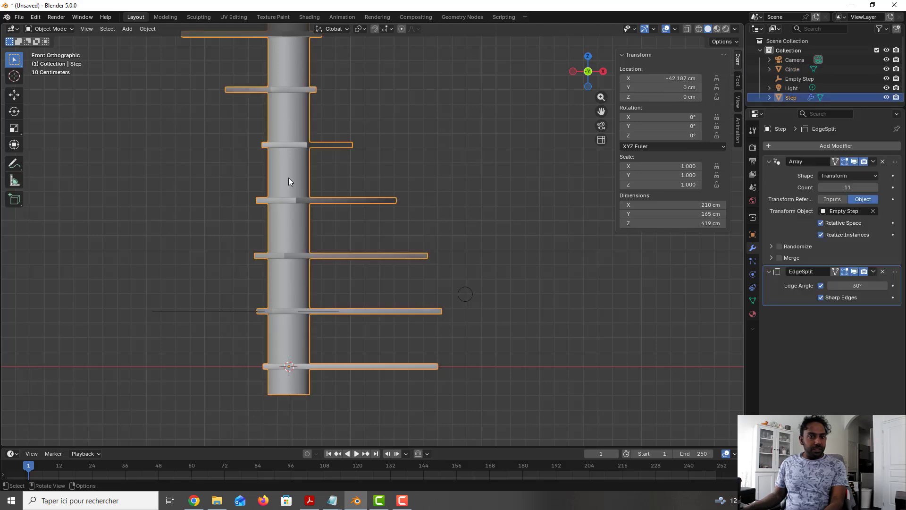
click(127, 28)
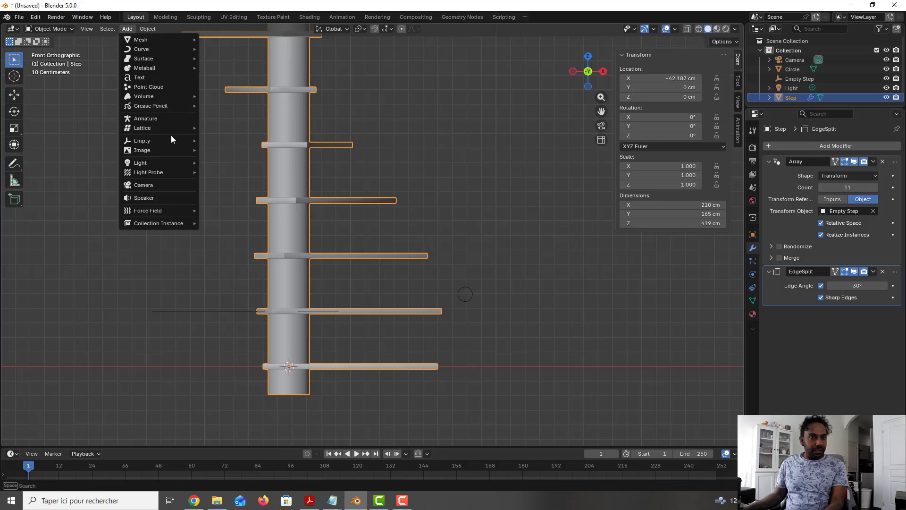
mouse_move(171, 140)
click(211, 142)
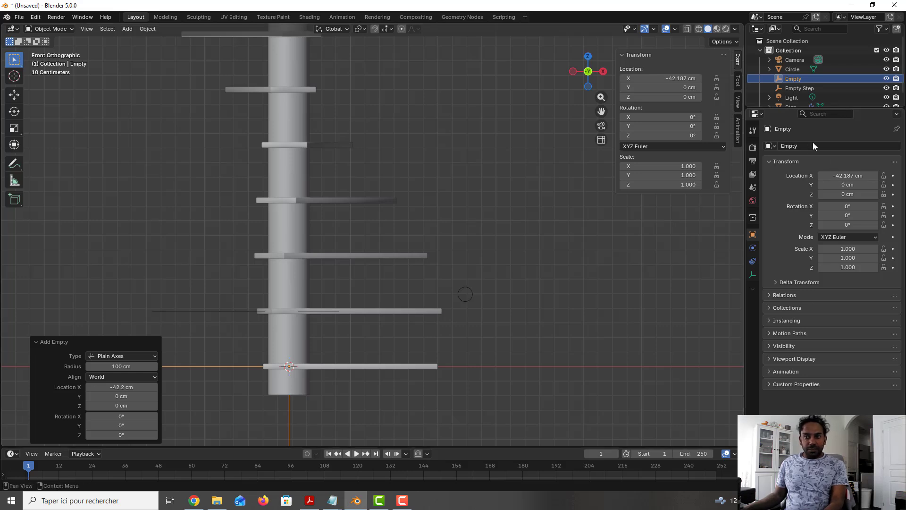
double_click(791, 79)
key(Right)
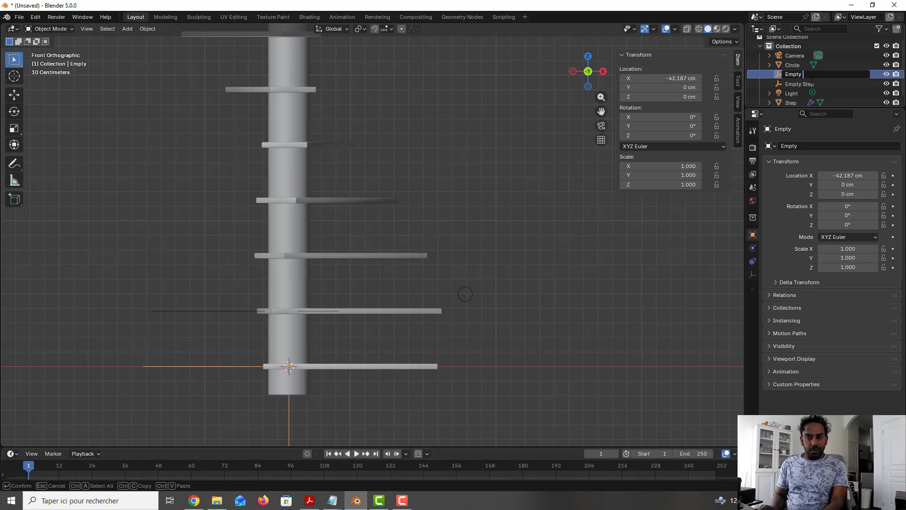
text(Ramp)
key(Return)
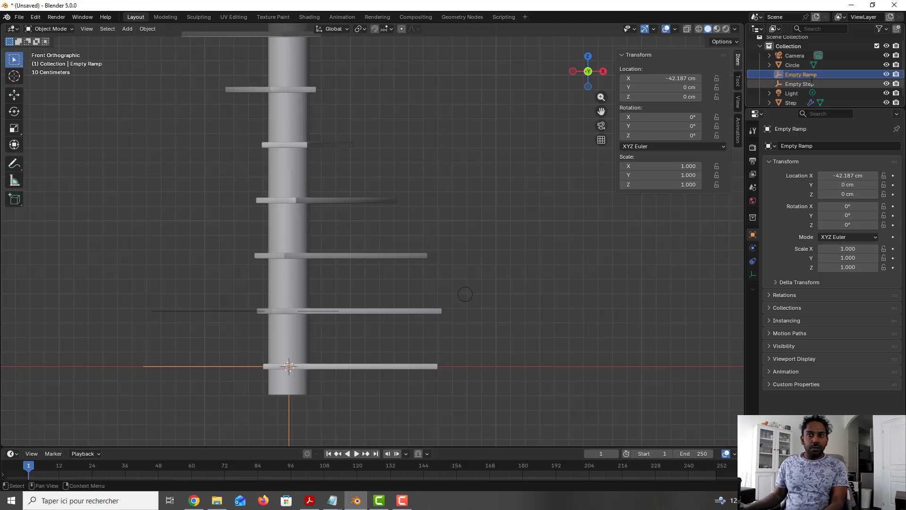
Step: Add a Screw modifier to the circle with Empty Ramp as its axis object
middle_drag(524, 295, 480, 292)
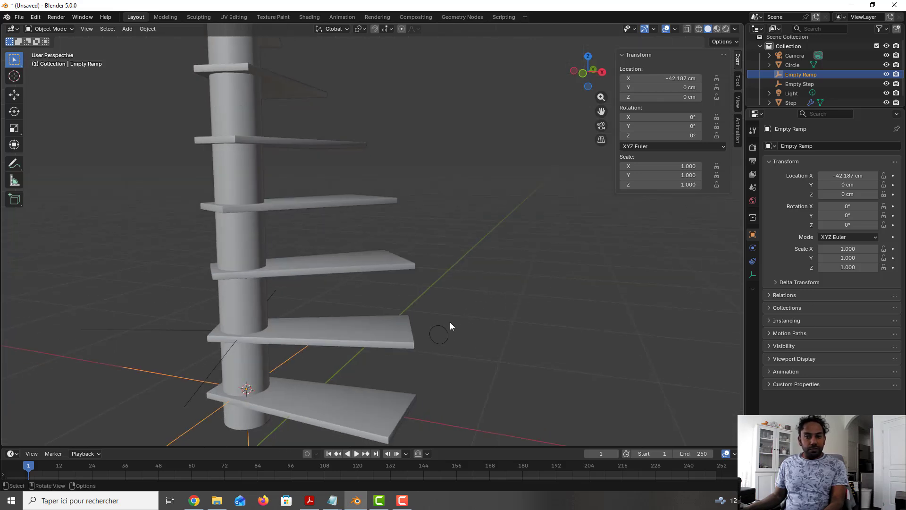
click(438, 334)
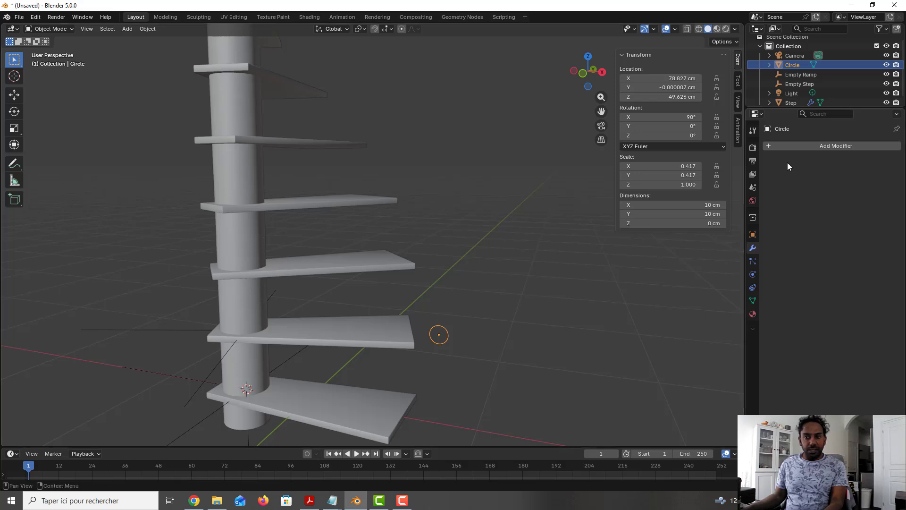
click(811, 147)
mouse_move(790, 152)
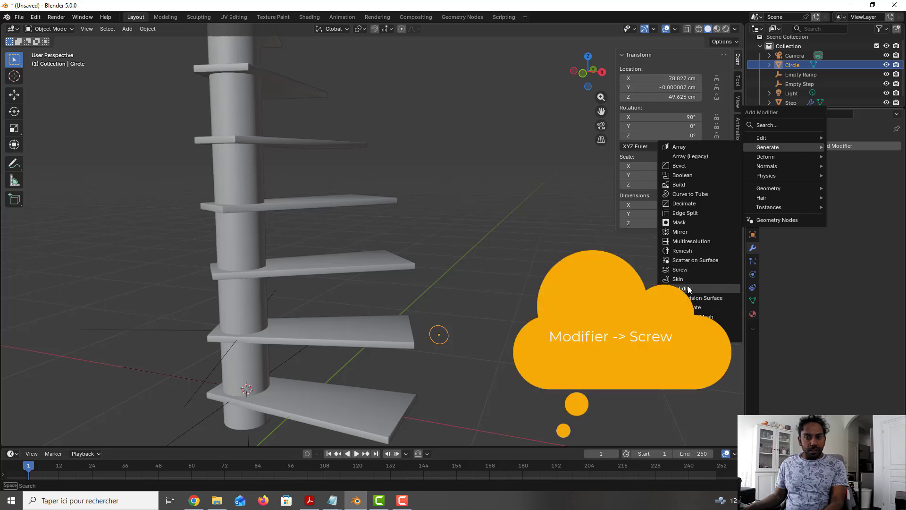
click(689, 268)
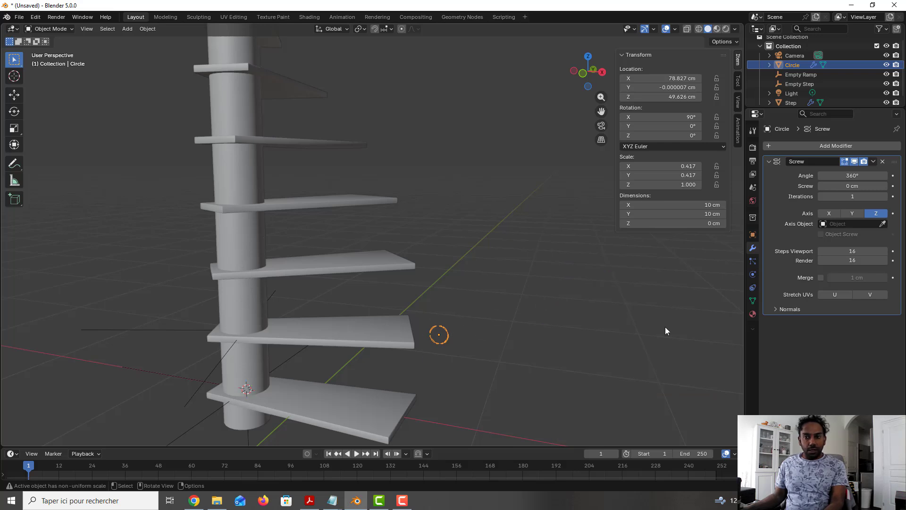
click(882, 224)
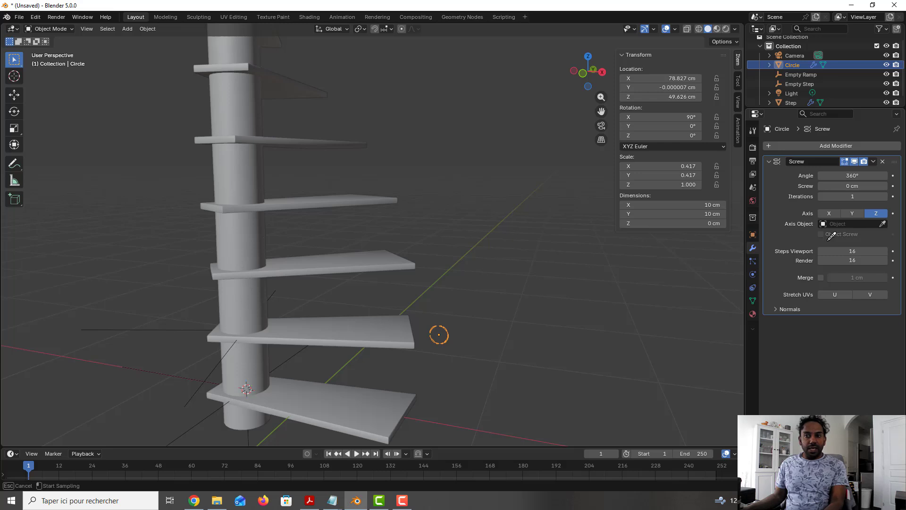
click(845, 224)
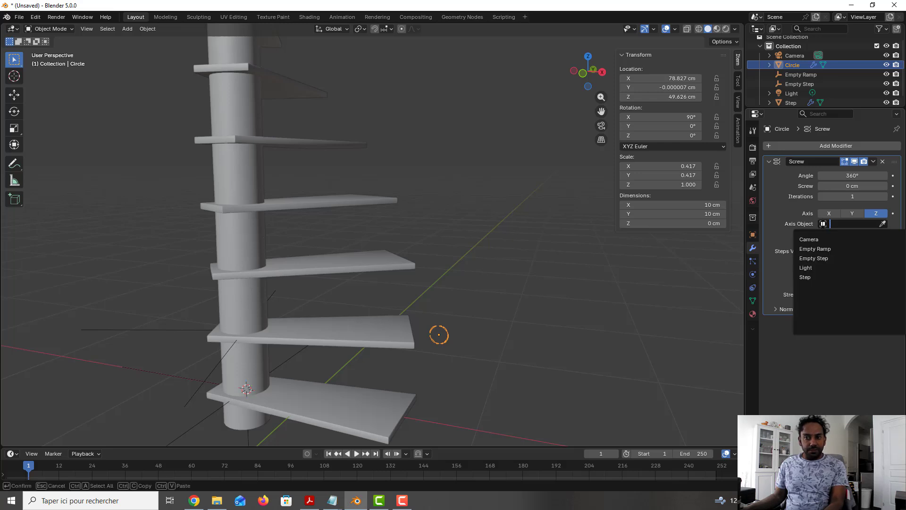
click(818, 248)
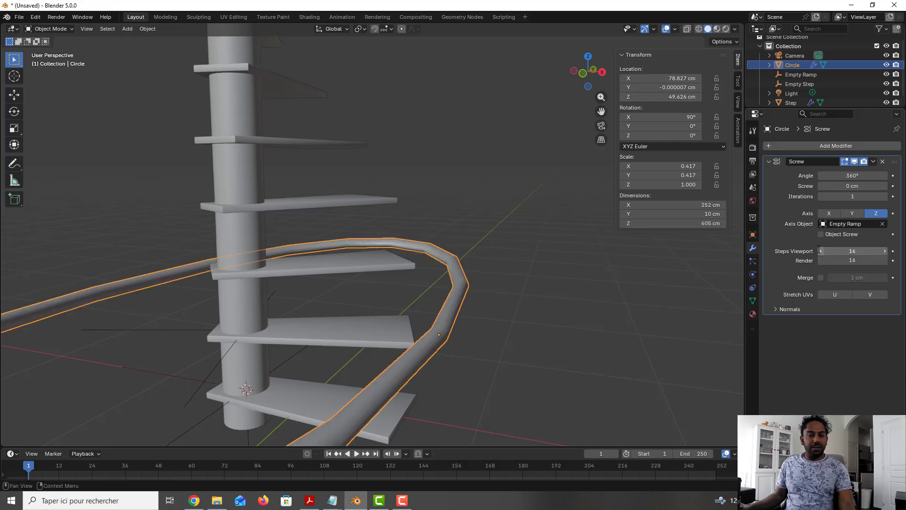
Step: Set the Screw modifier's screw distance to 810 cm and its angle to 260°
drag(860, 189, 884, 188)
scroll(454, 160, down, 5)
middle_drag(454, 160, 452, 156)
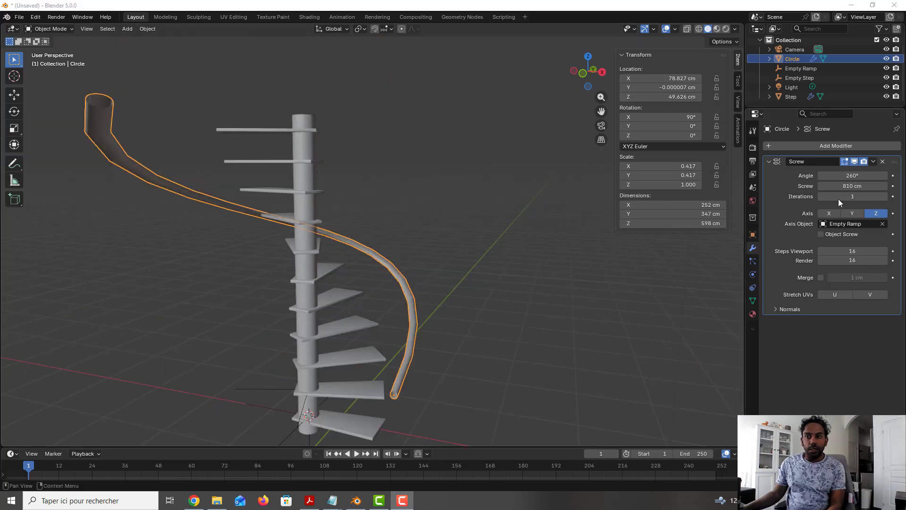
Step: Set the Screw modifier's angle to 240°
click(873, 176)
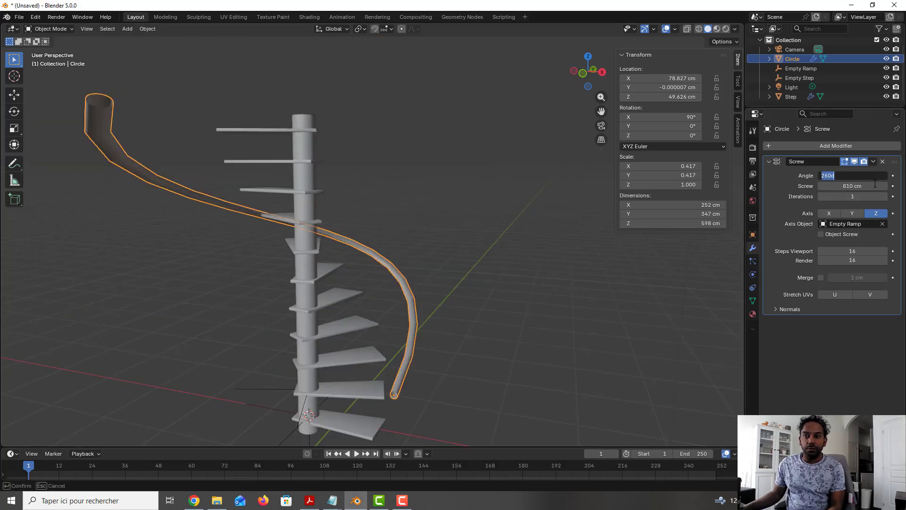
text(2)
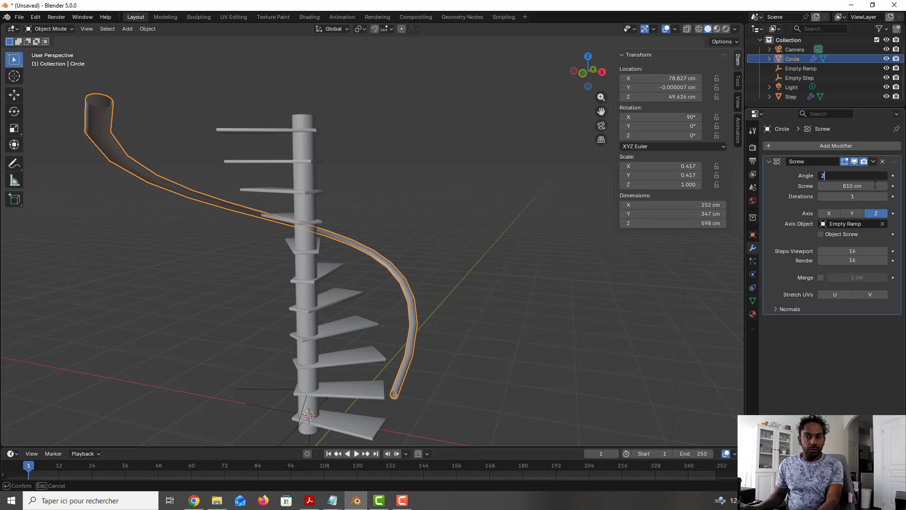
text(40)
key(Return)
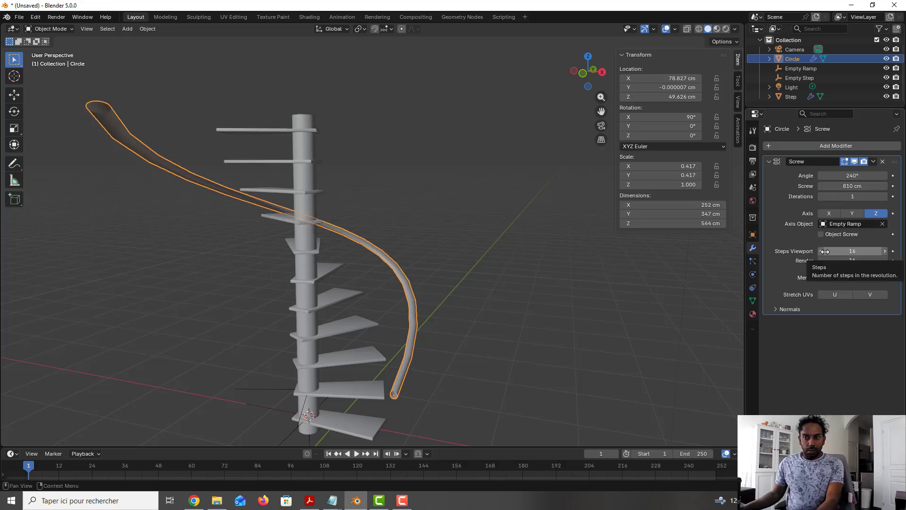
Step: Set the handrail's X rotation to 0° and its Screw modifier's screw distance to 350 cm
middle_drag(401, 384, 378, 352)
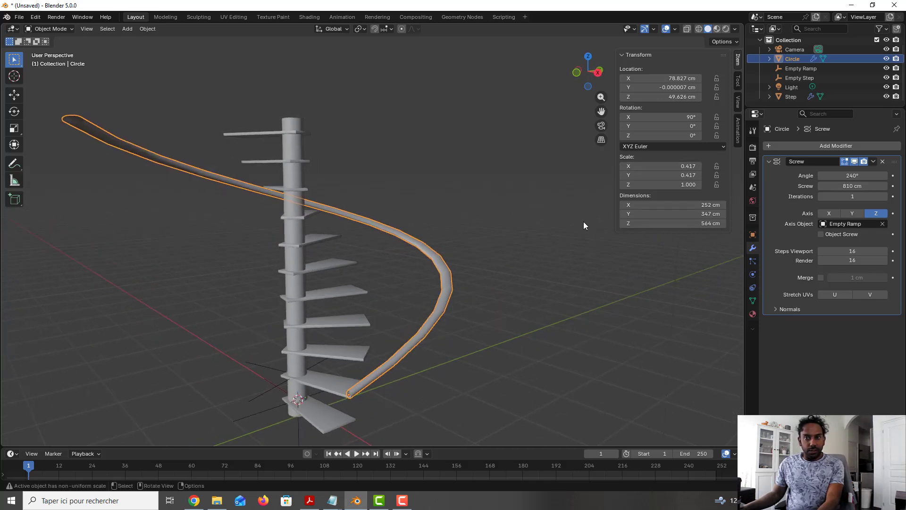
click(680, 117)
text(0)
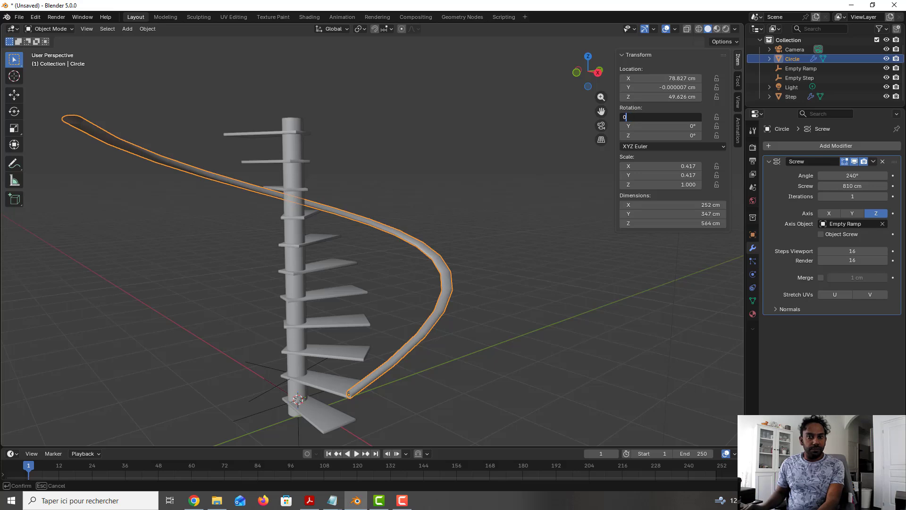
key(Return)
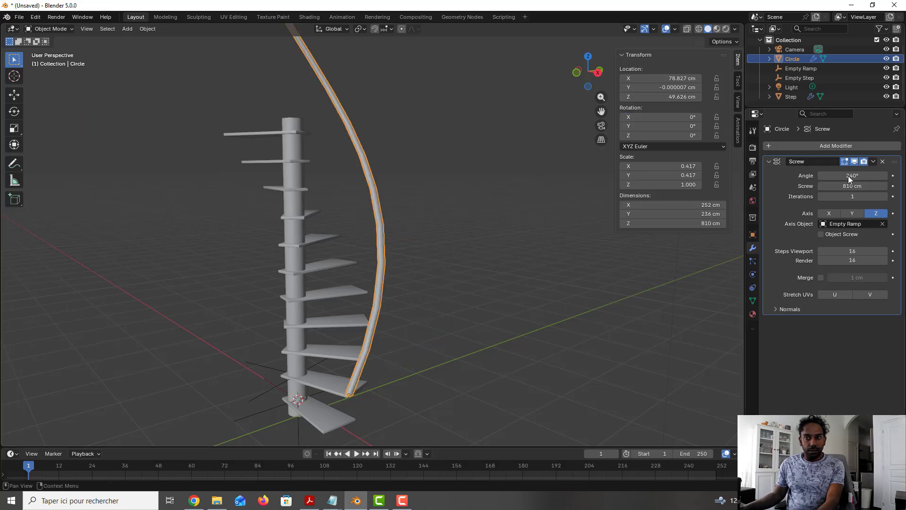
drag(864, 188, 811, 188)
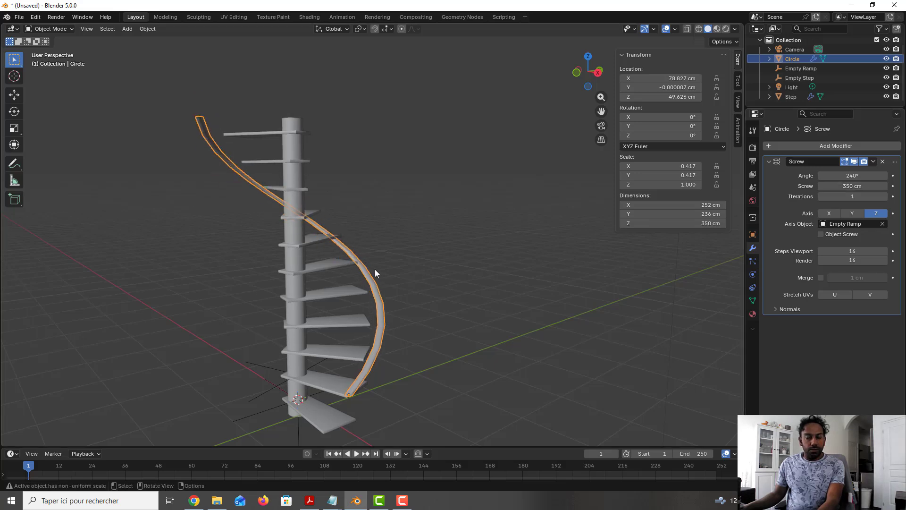
Step: Apply Shade Smooth to the spiral handrail
middle_drag(375, 270, 394, 281)
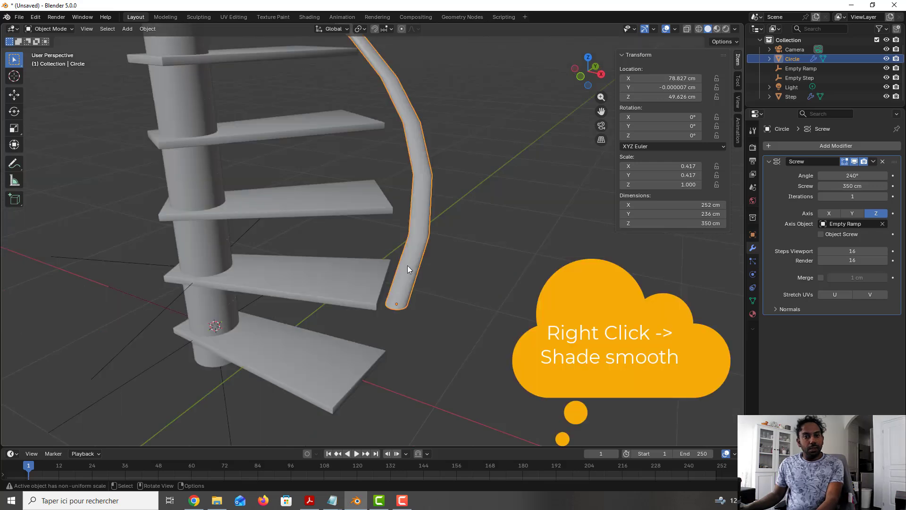
right_click(408, 269)
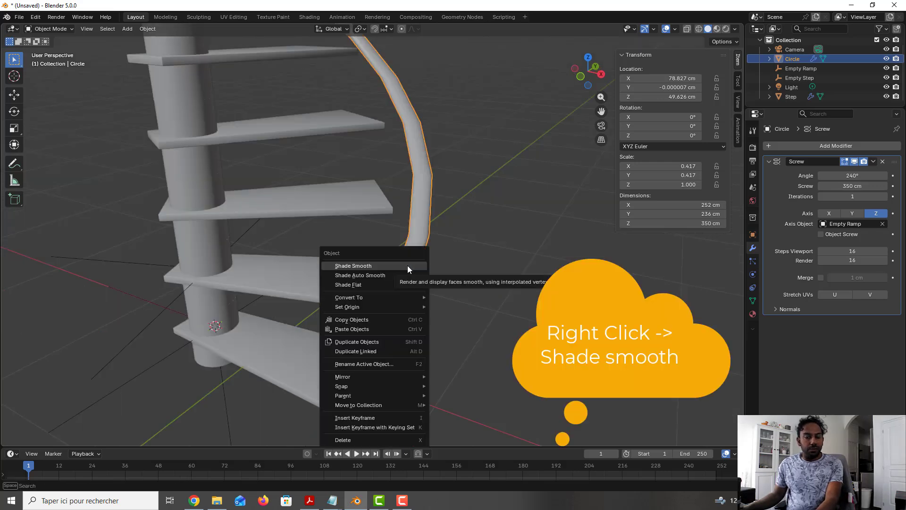
click(408, 266)
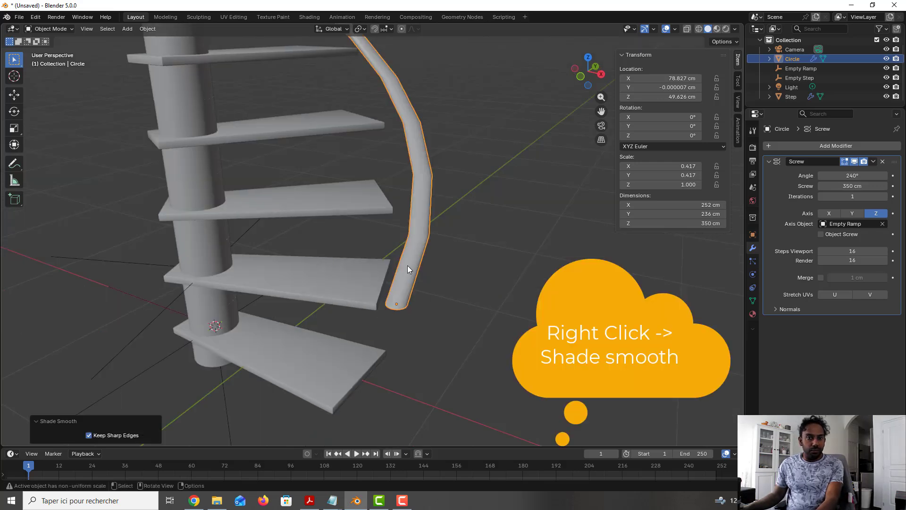
scroll(395, 296, up, 3)
key(Tab)
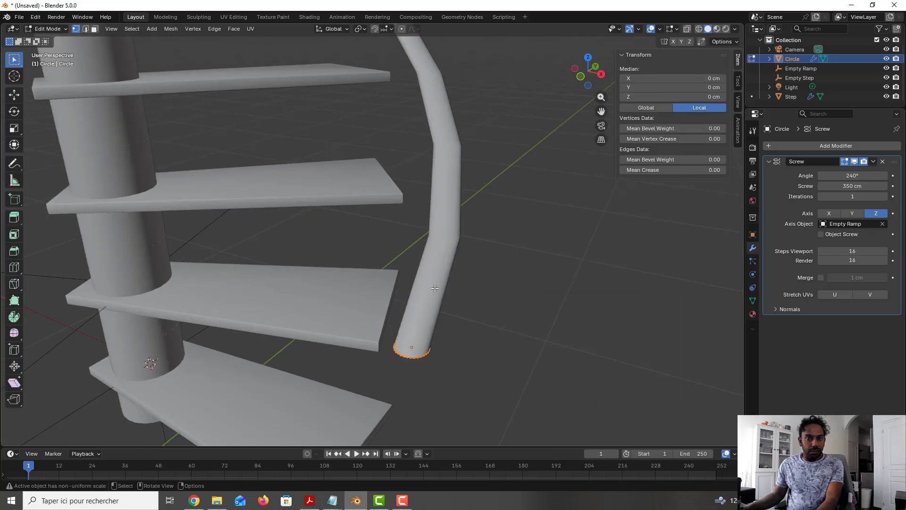
shift+middle_drag(435, 289, 440, 197)
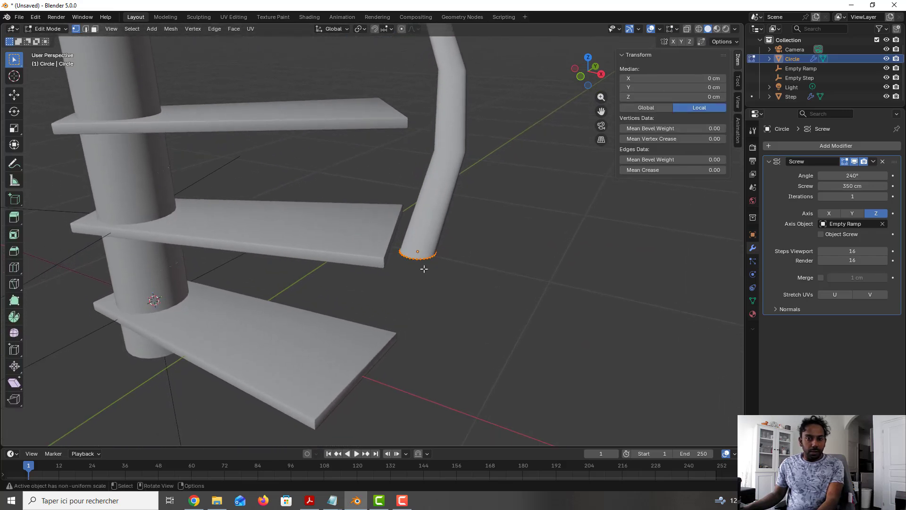
middle_drag(421, 252, 425, 237)
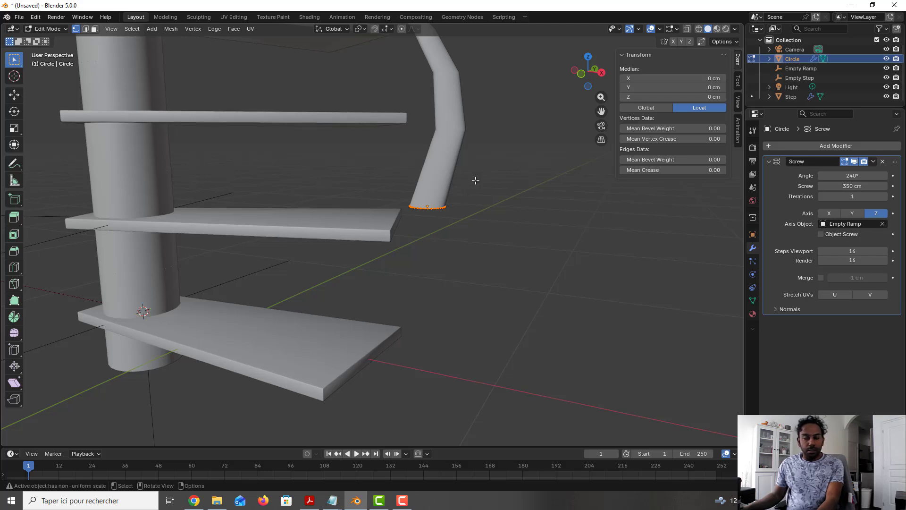
key(Tab)
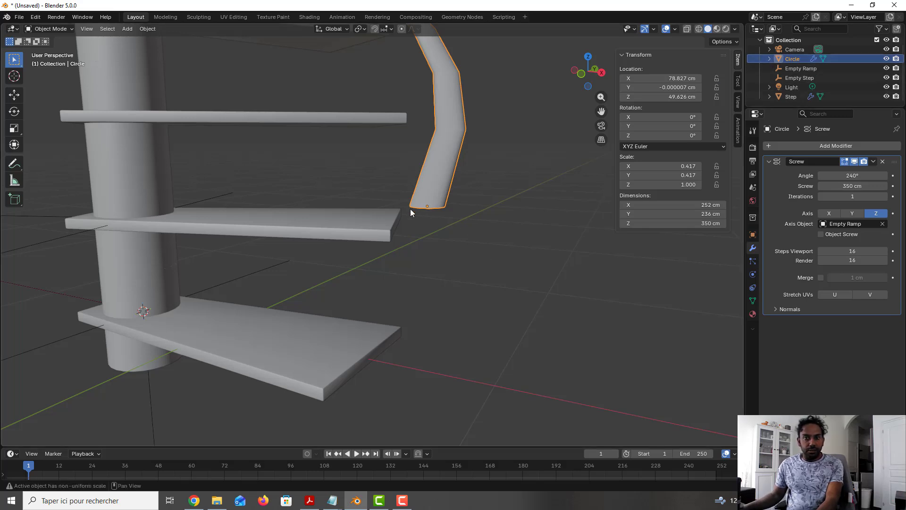
Step: Enter Edit Mode on the handrail's profile circle and turn on X-ray display for selecting its hidden vertices
key(KP_3)
scroll(257, 182, up, 3)
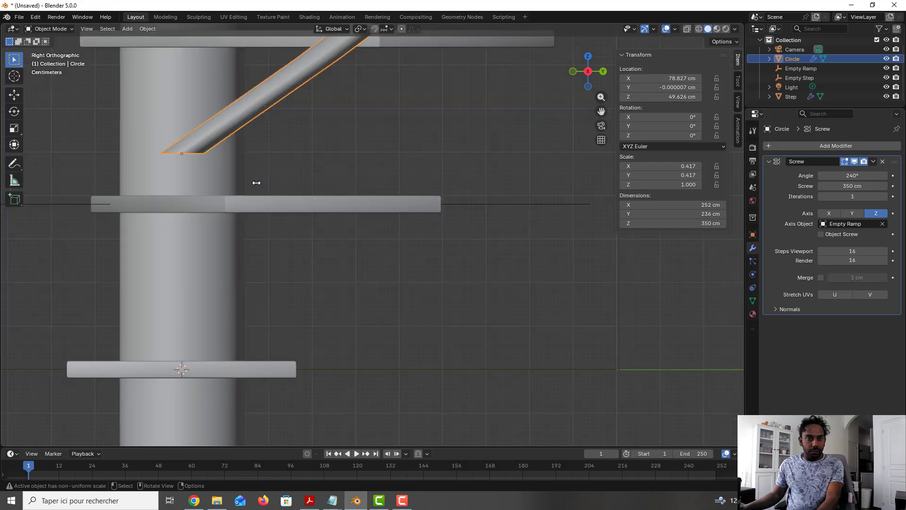
key(Tab)
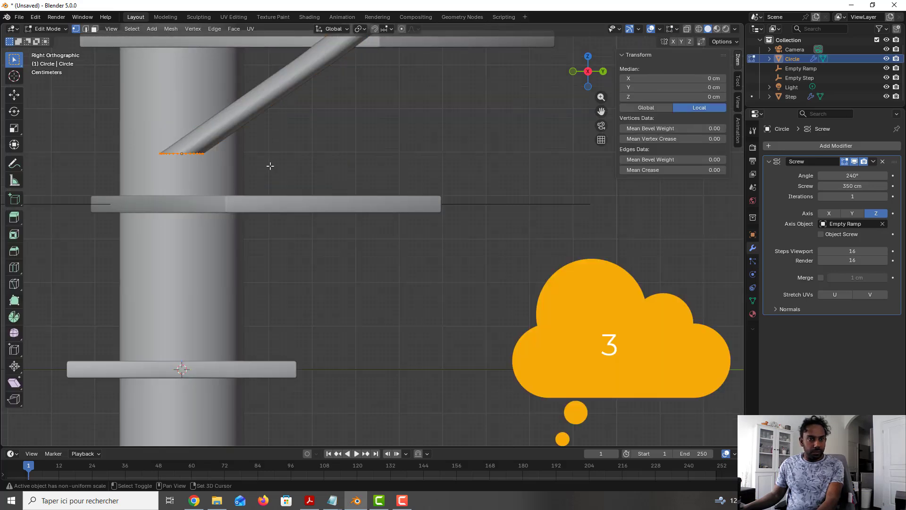
shift+middle_drag(269, 163, 314, 277)
drag(269, 256, 364, 317)
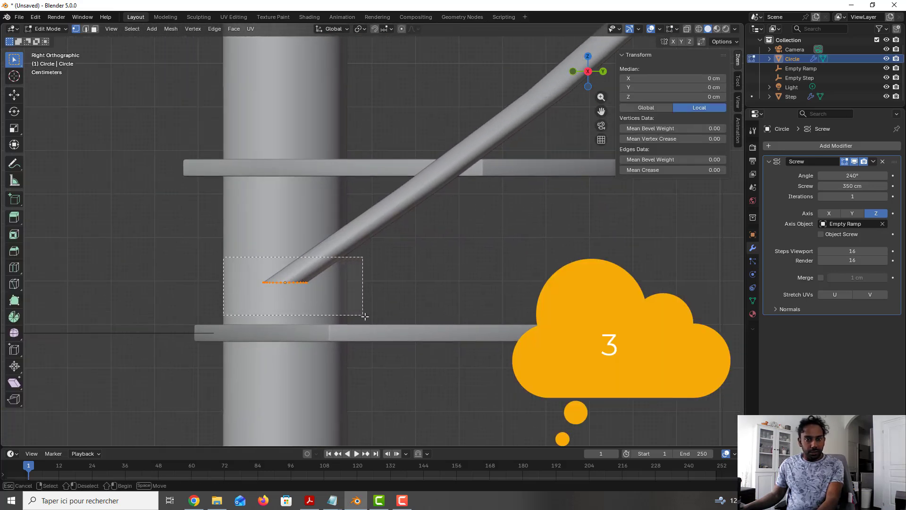
middle_drag(364, 318, 678, 31)
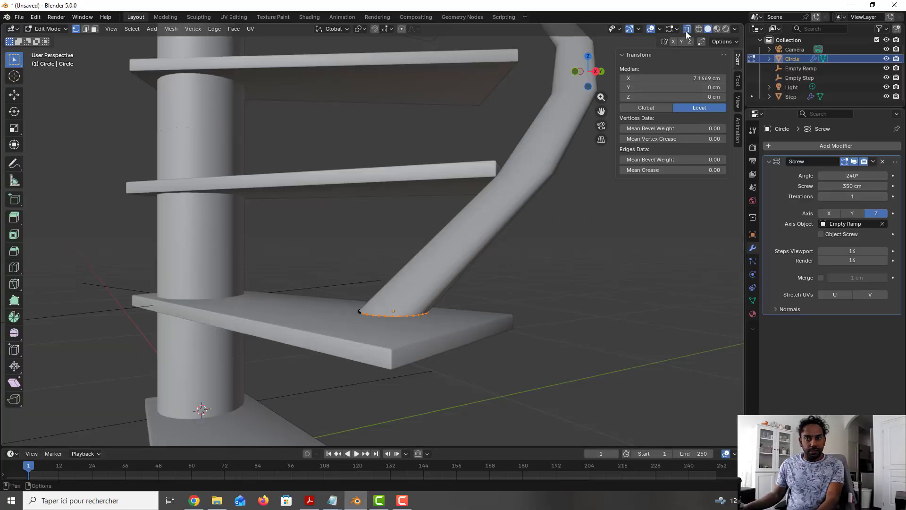
click(687, 30)
scroll(433, 248, down, 1)
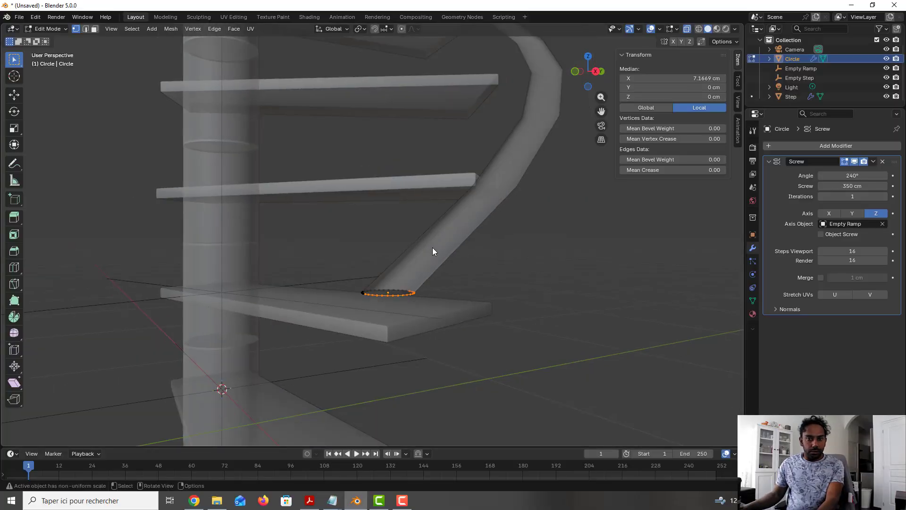
Step: Select all vertices of the handrail's profile circle and rotate them about -91° in the right orthographic view
key(KP_3)
drag(219, 245, 360, 296)
key(r)
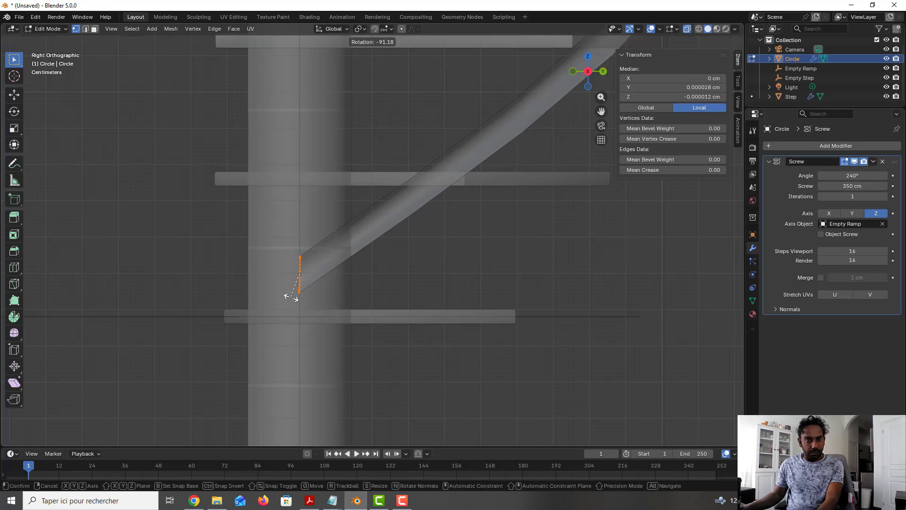
click(291, 297)
key(Tab)
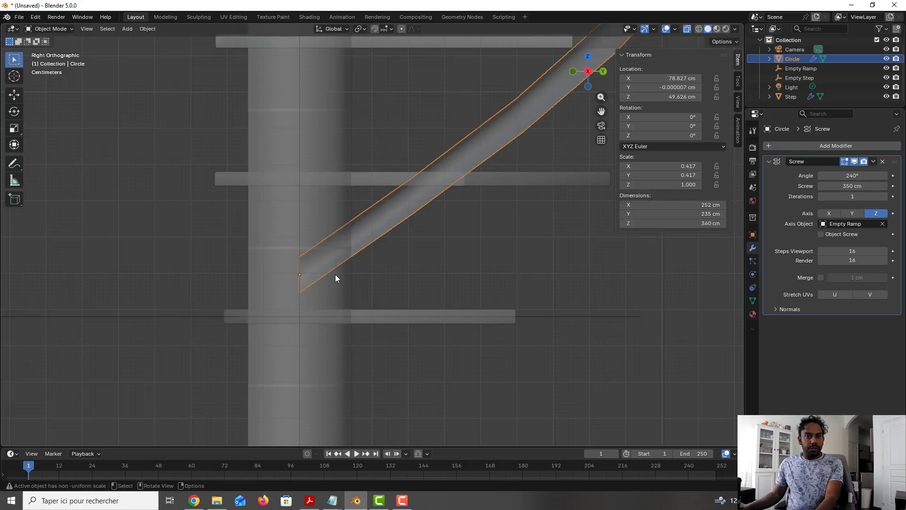
Step: Turn off X-ray display and apply Shade Smooth to the handrail with its upright profile
middle_drag(336, 270, 439, 257)
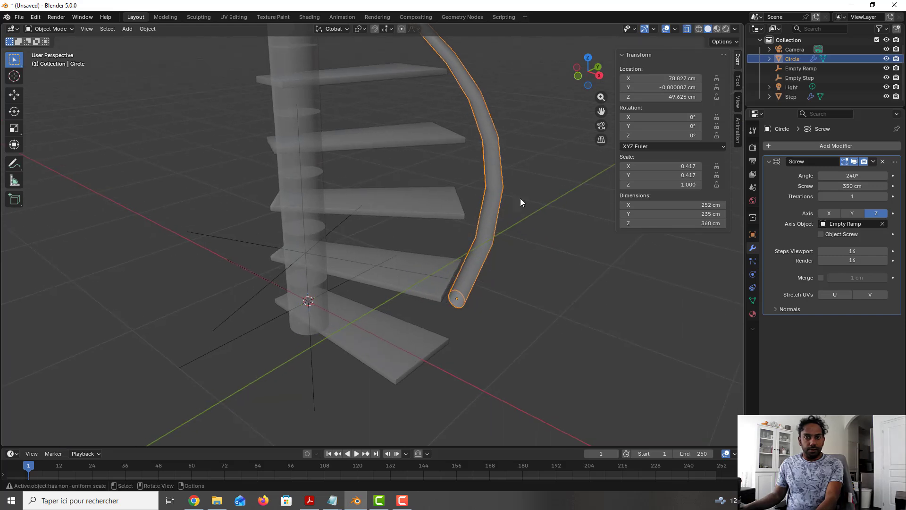
click(688, 30)
scroll(472, 290, up, 2)
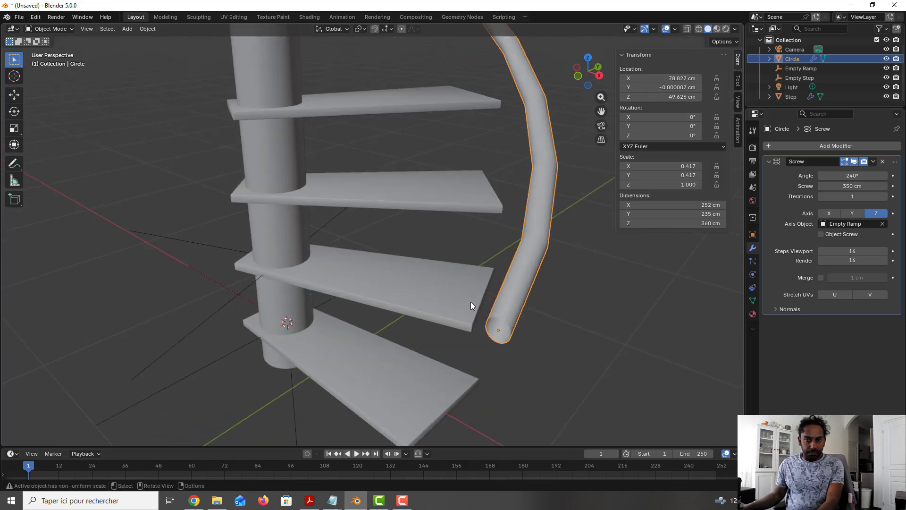
right_click(529, 275)
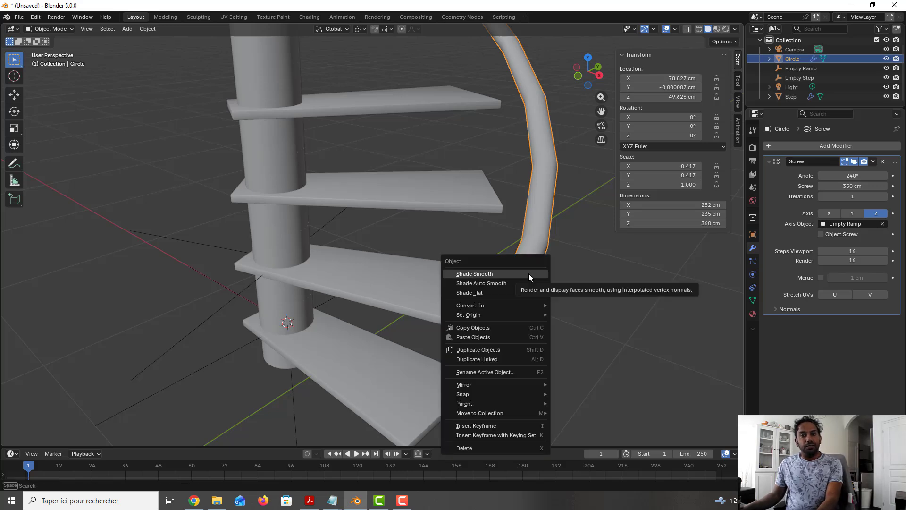
click(528, 274)
scroll(526, 320, up, 3)
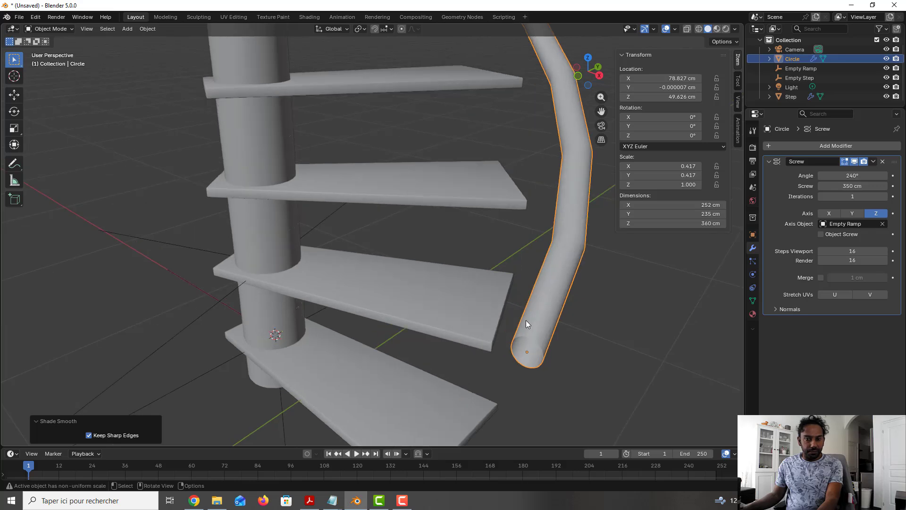
scroll(570, 332, down, 1)
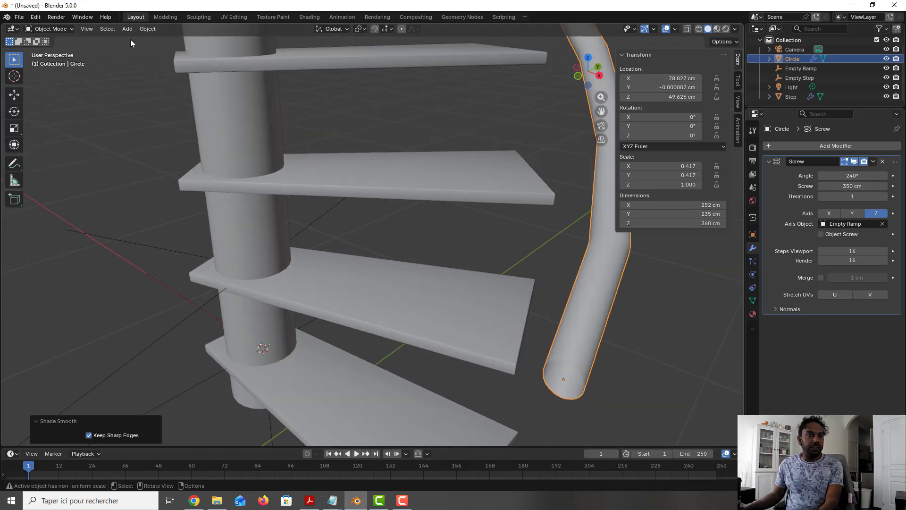
Step: Convert the spiral handrail with its Screw modifier into a mesh
click(130, 27)
click(140, 28)
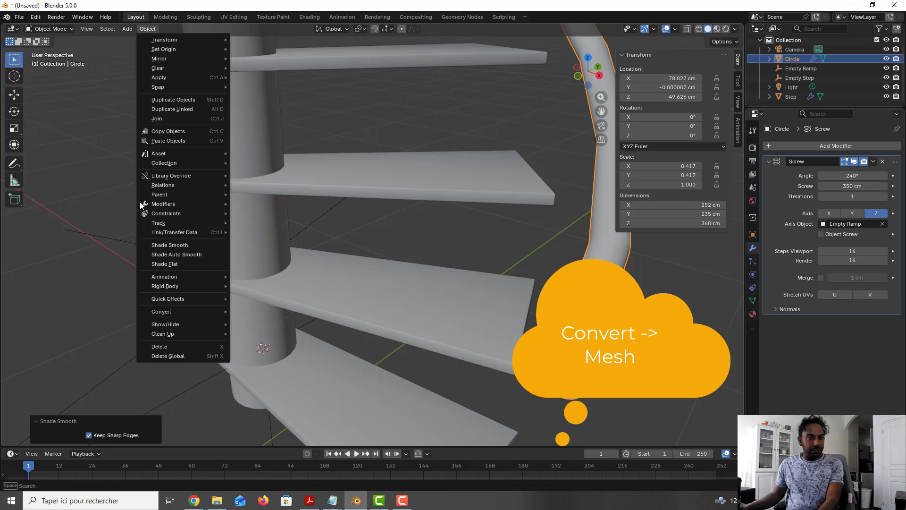
mouse_move(180, 312)
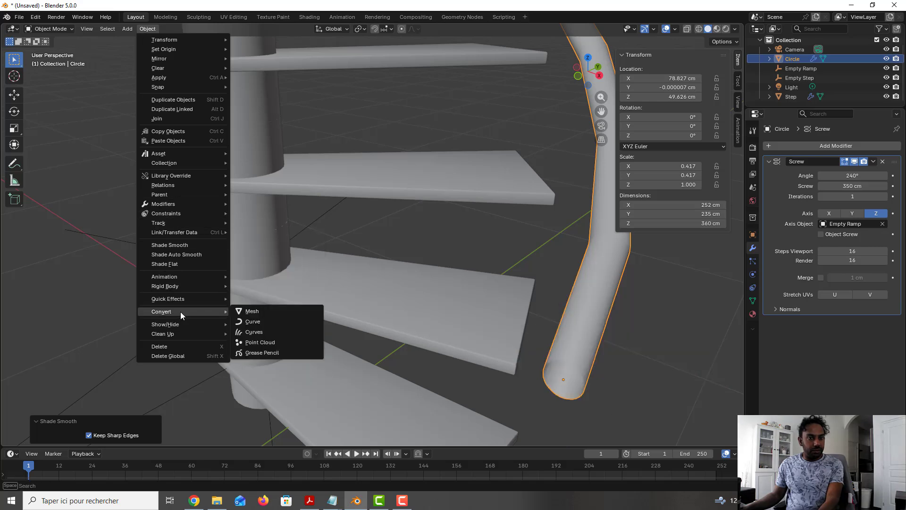
click(249, 312)
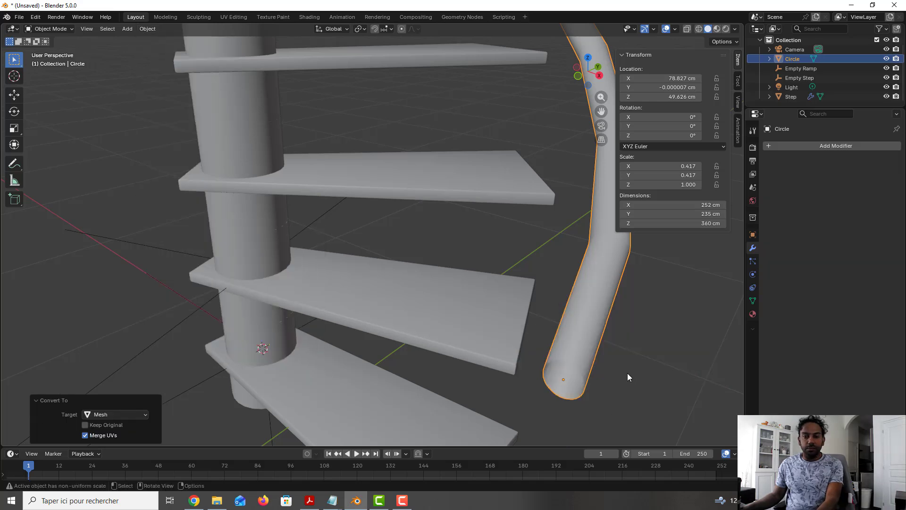
Step: Fill the open lower end of the handrail mesh with a face and return to Object Mode
key(Tab)
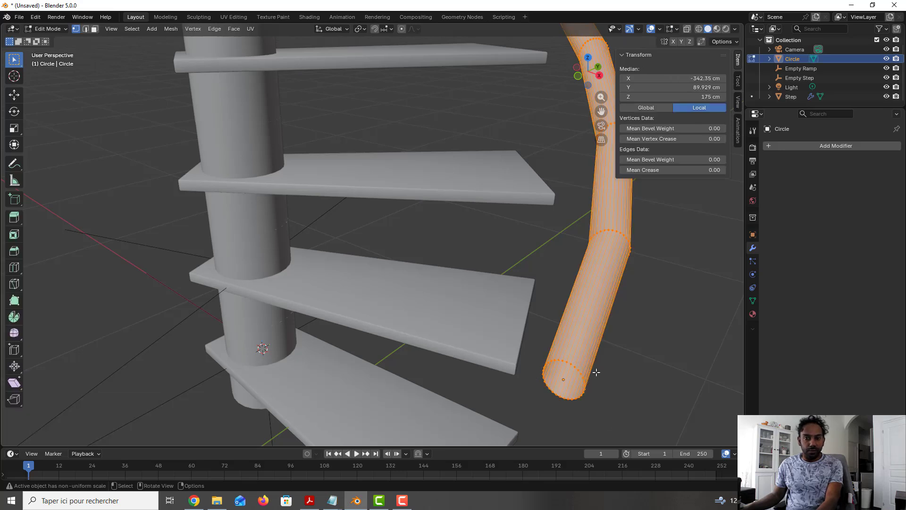
drag(540, 347, 604, 428)
key(f)
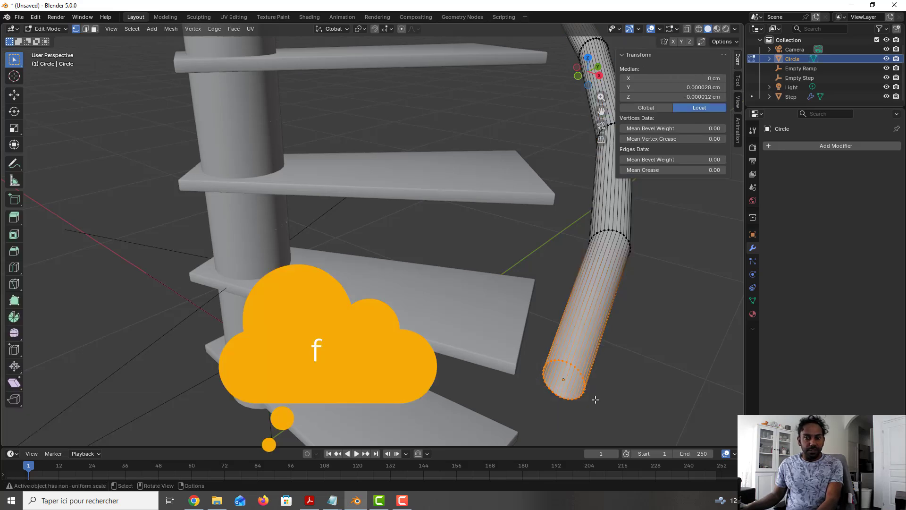
key(f)
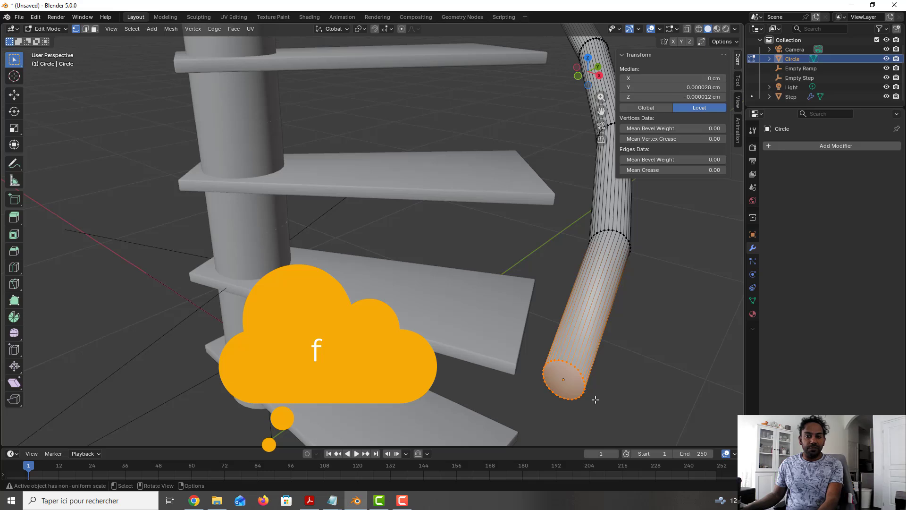
key(Tab)
scroll(610, 378, down, 1)
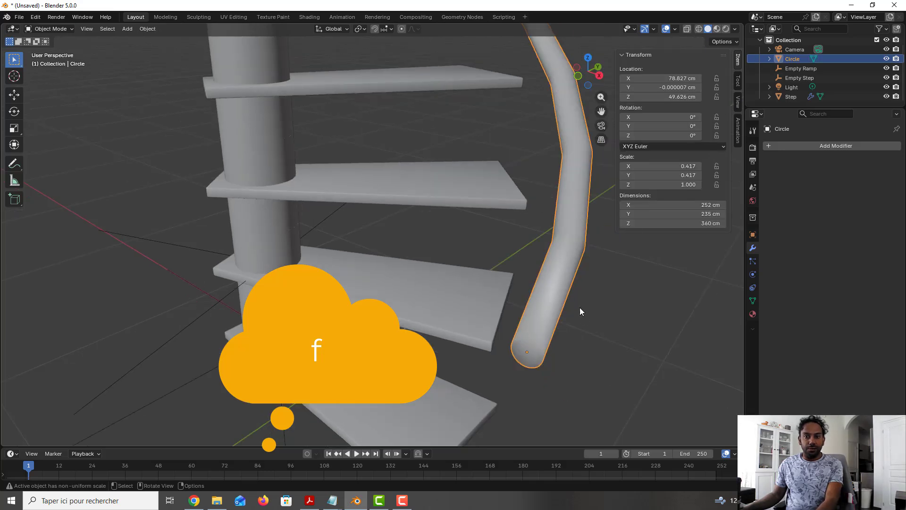
Step: Add a Subdivision Surface modifier to the handrail with viewport level 2
click(812, 144)
mouse_move(813, 146)
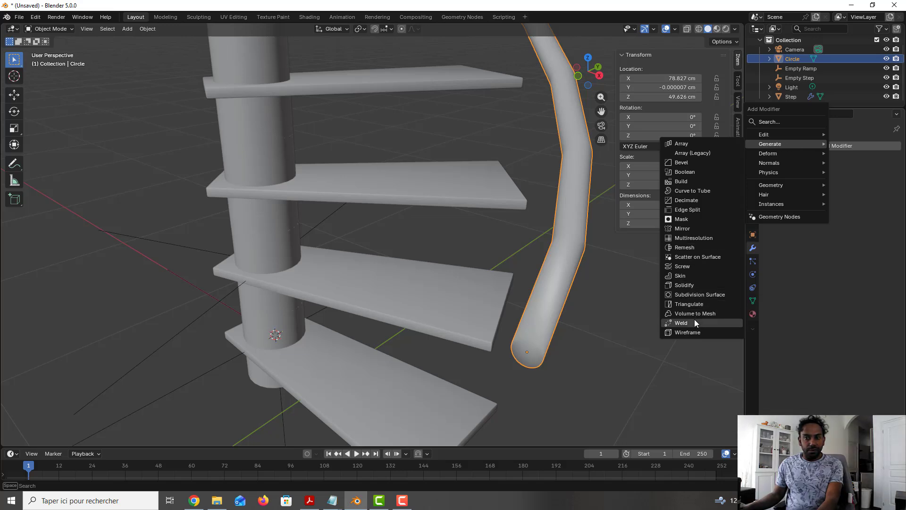
click(714, 297)
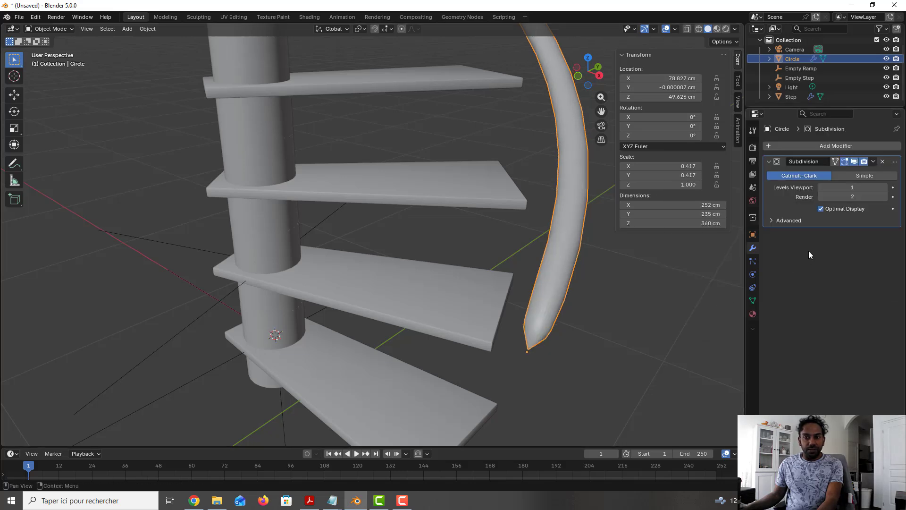
click(885, 187)
scroll(613, 323, up, 2)
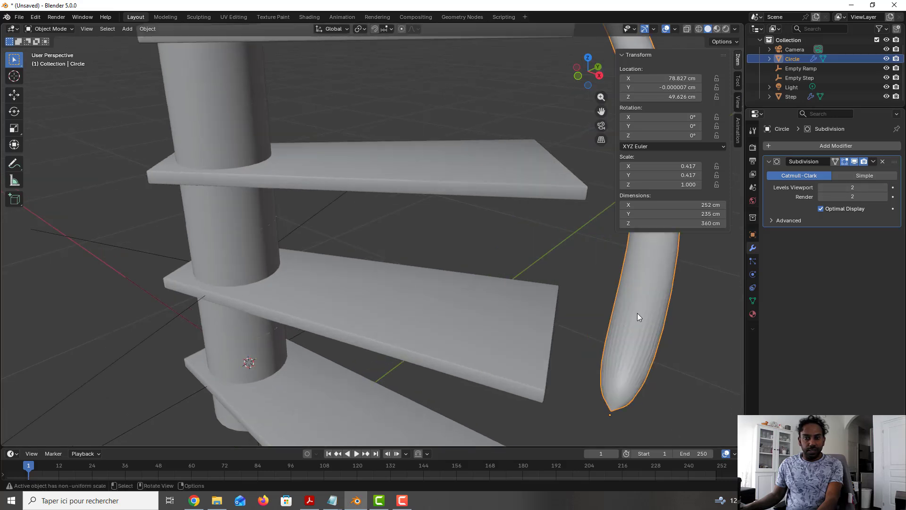
shift+middle_drag(645, 309, 559, 309)
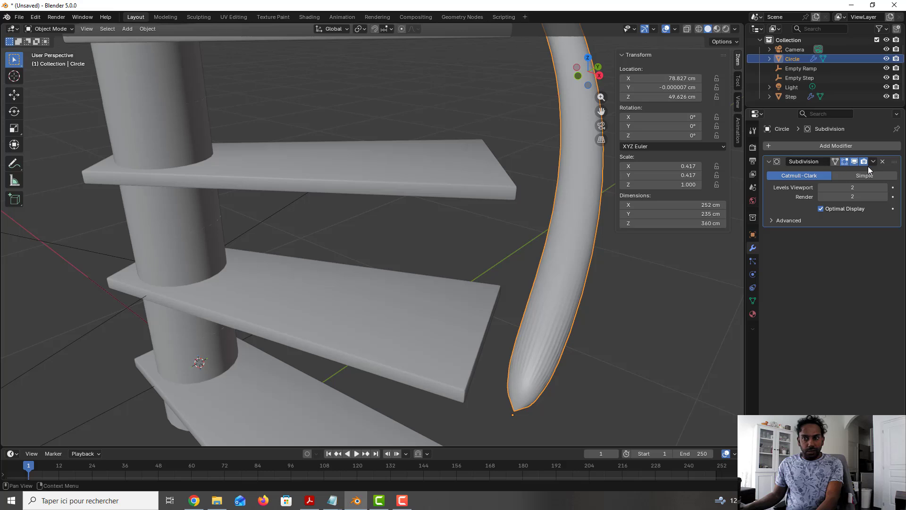
Step: In Edit Mode, extrude the handrail's lower end cap in place and scale it to about 0.948 as an inset
key(Tab)
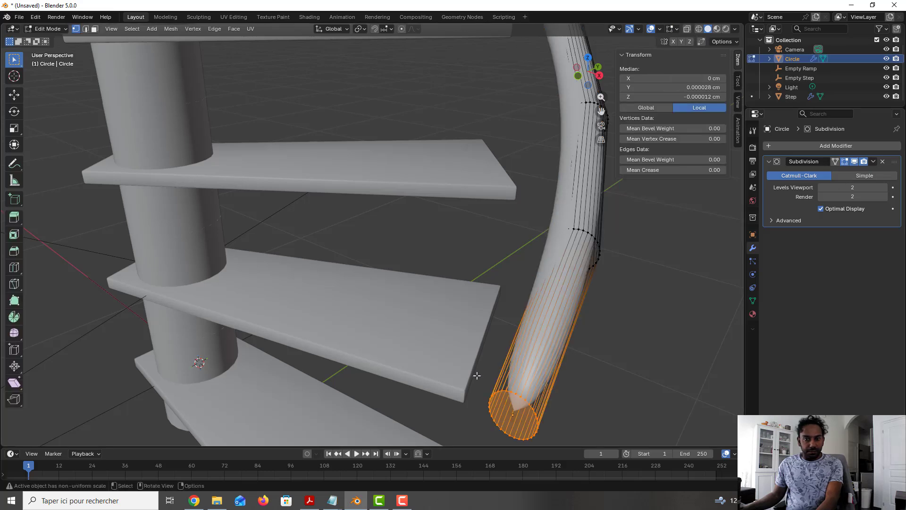
drag(472, 369, 562, 464)
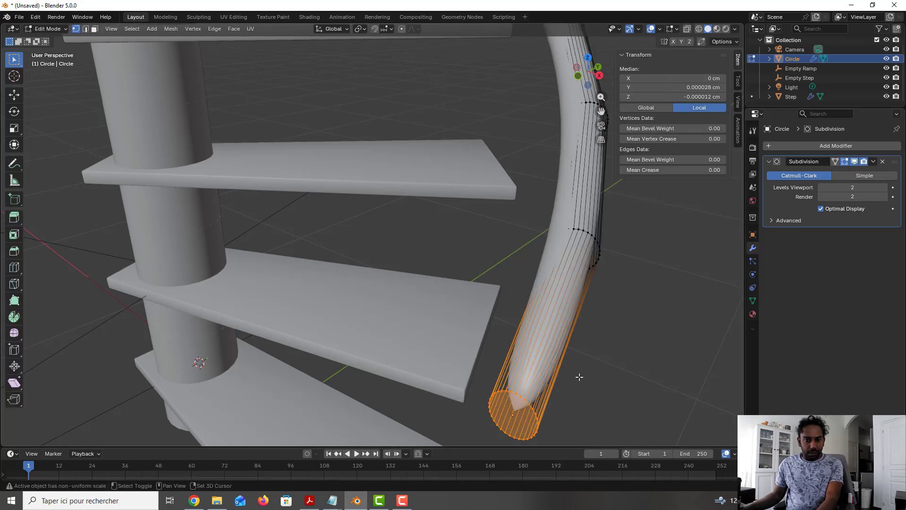
shift+middle_drag(580, 377, 498, 338)
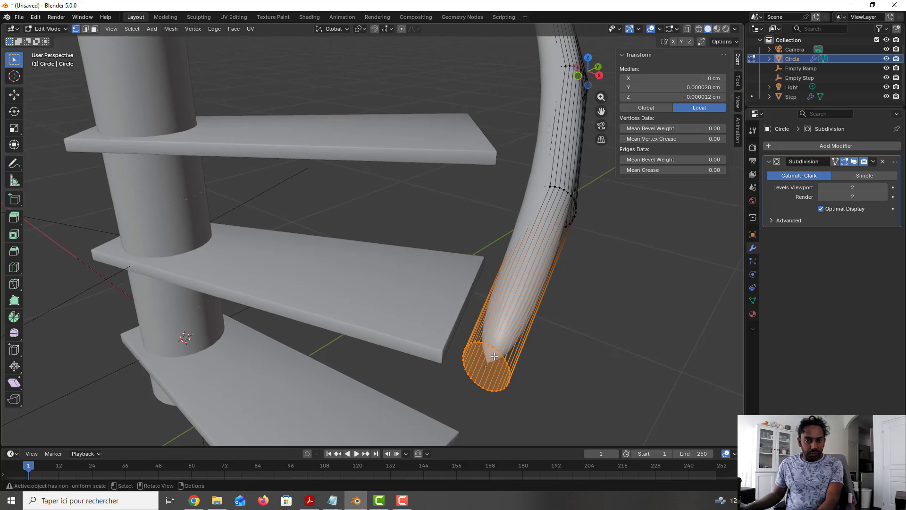
key(e)
right_click(494, 356)
key(s)
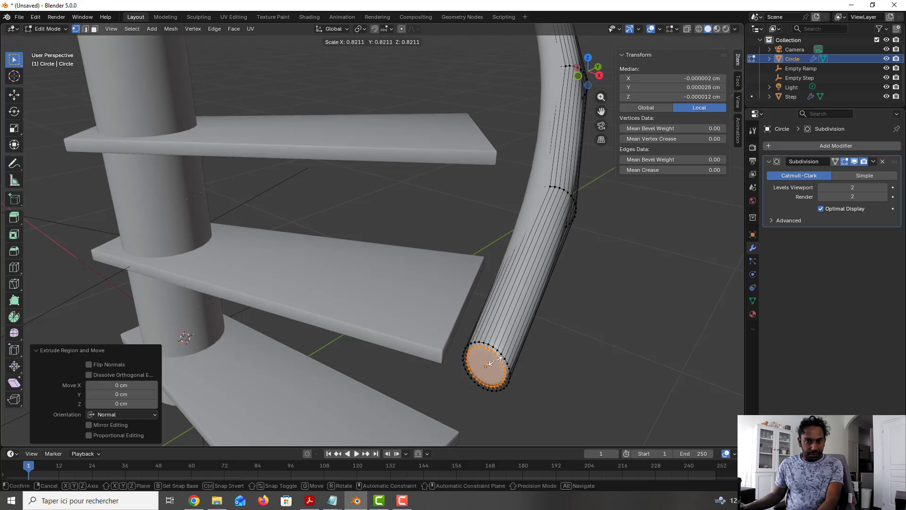
click(498, 361)
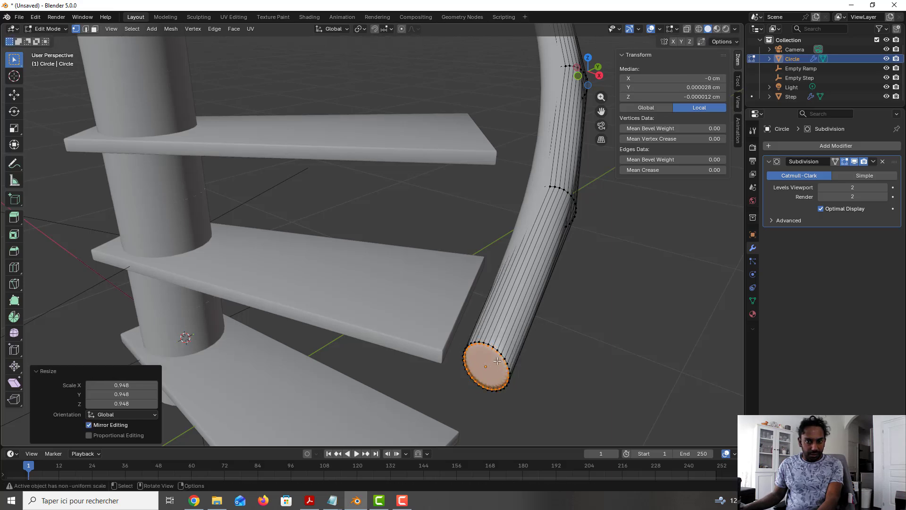
Step: Add a loop cut around the handrail's lowest segment, slide it close to the end cap, and return to Object Mode
click(544, 354)
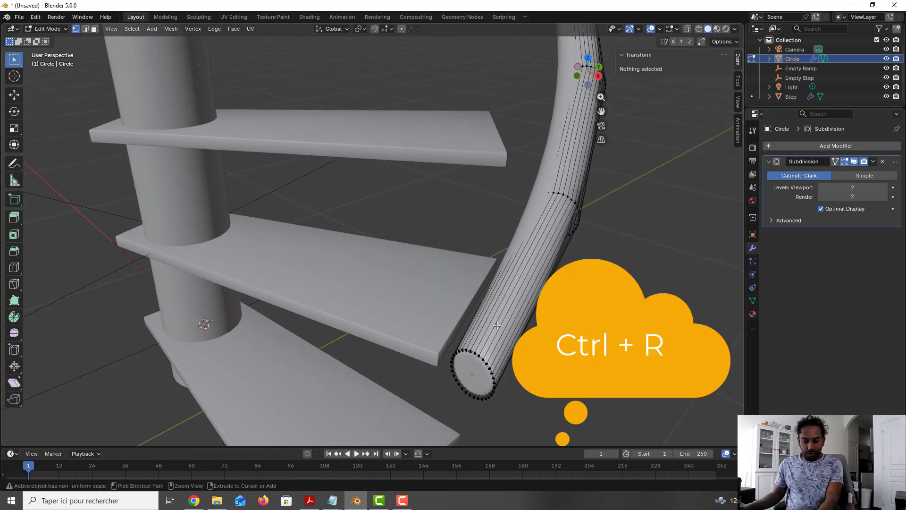
key(ctrl+r)
click(517, 291)
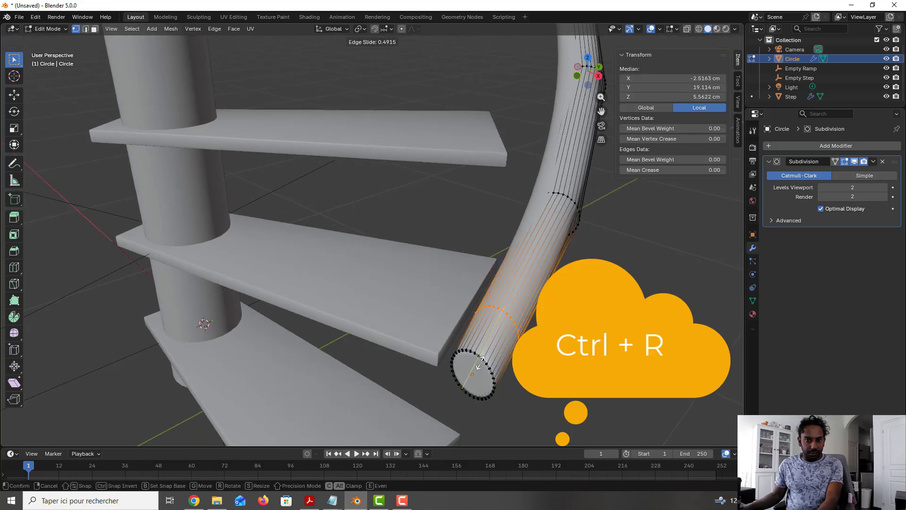
click(465, 398)
key(Tab)
middle_drag(520, 358, 502, 307)
scroll(503, 307, down, 2)
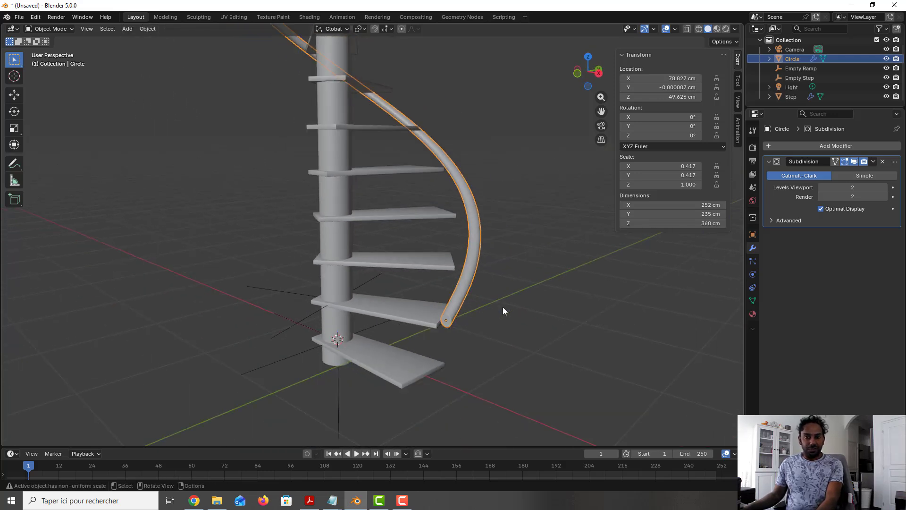
scroll(509, 291, up, 2)
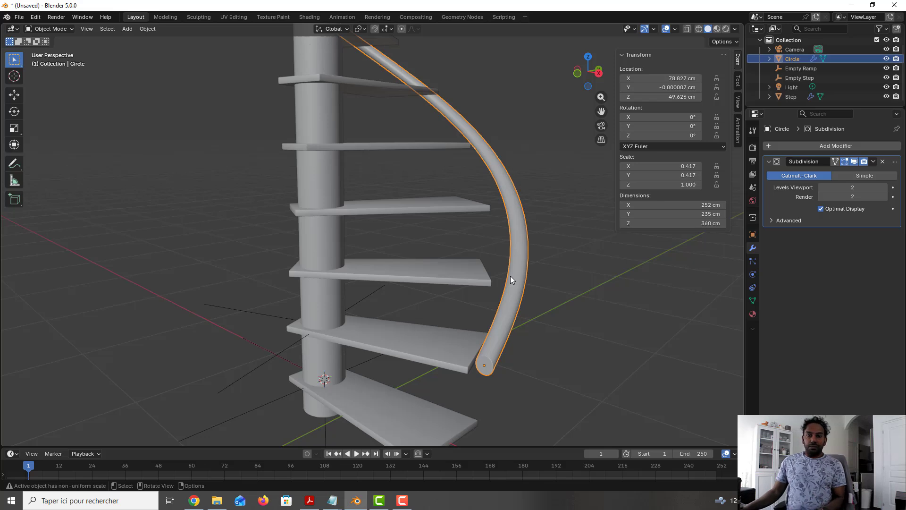
scroll(511, 277, down, 1)
middle_drag(511, 276, 529, 282)
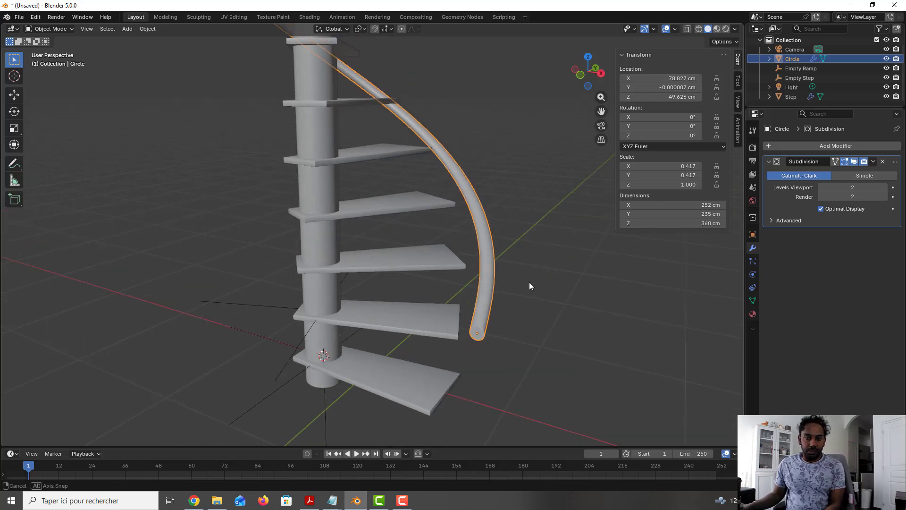